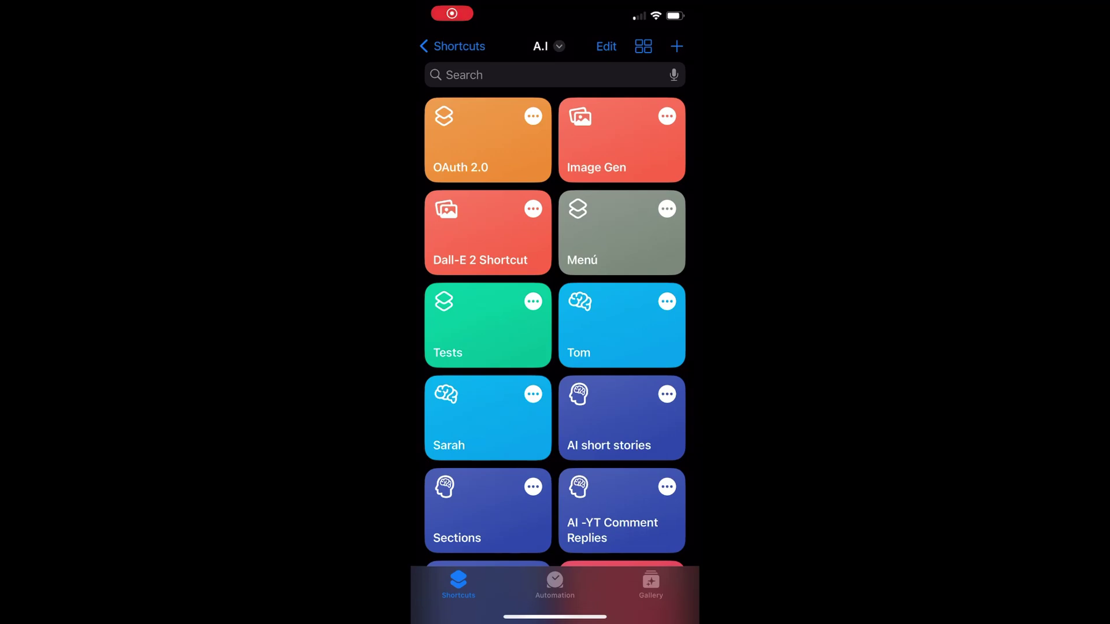
Step: Run the OAuth 2.0 shortcut and enter the blog title 'This a a test 2'
left_click(488, 140)
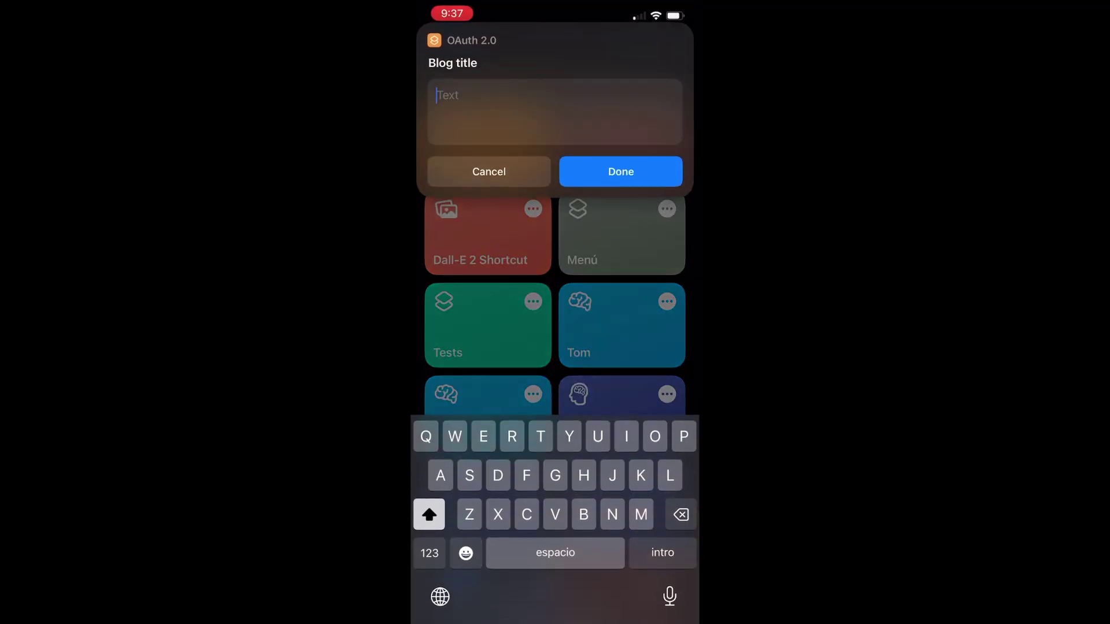
type("This a ")
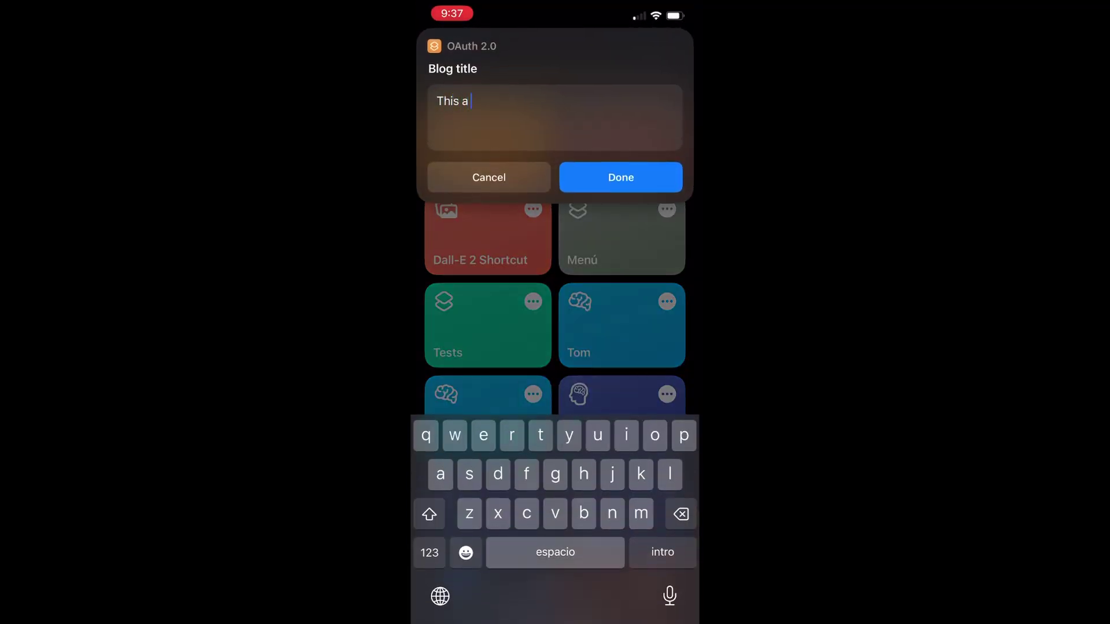
type("a ")
type("text")
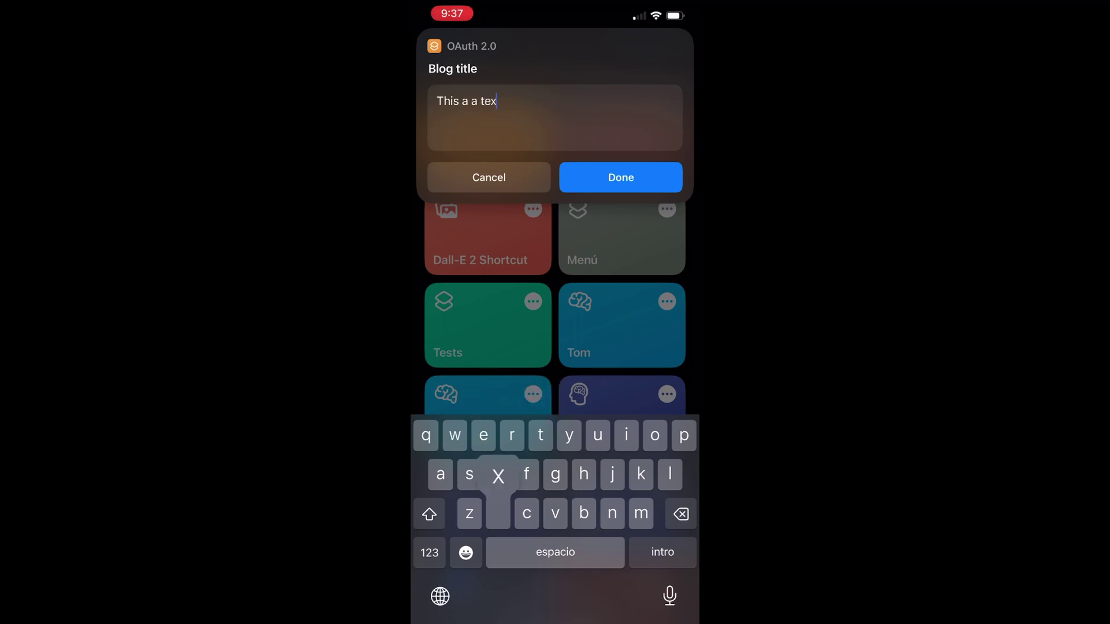
key("BackSpace")
key("BackSpace")
type("st 2")
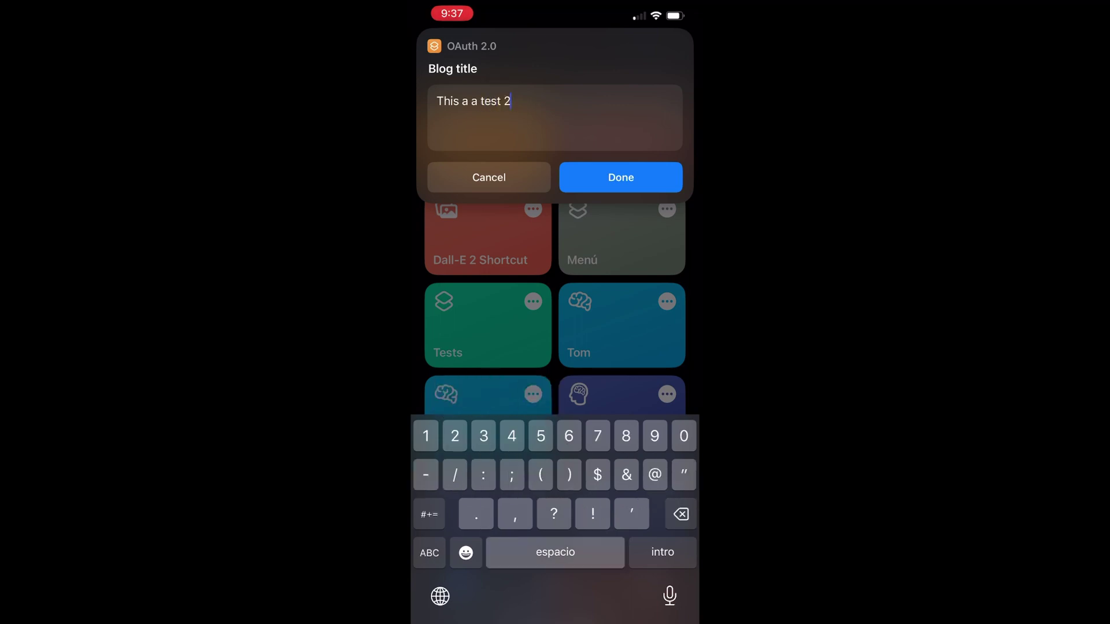
left_click(621, 177)
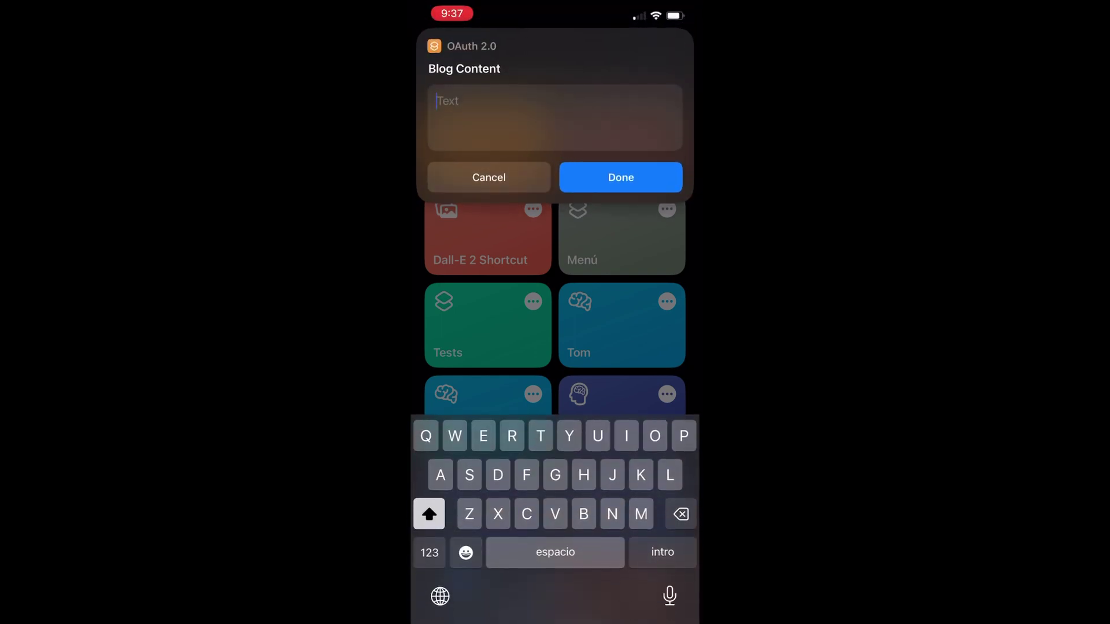
Step: Enter the blog content 'Exciting process we are making 😋' and submit it
type("Exciting")
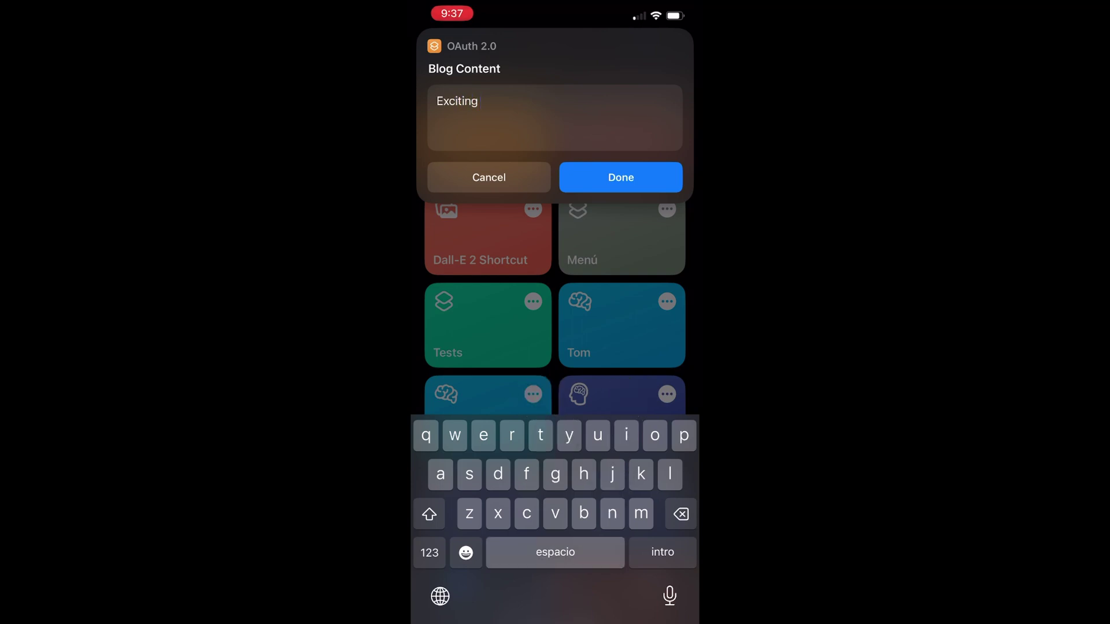
type(" process we")
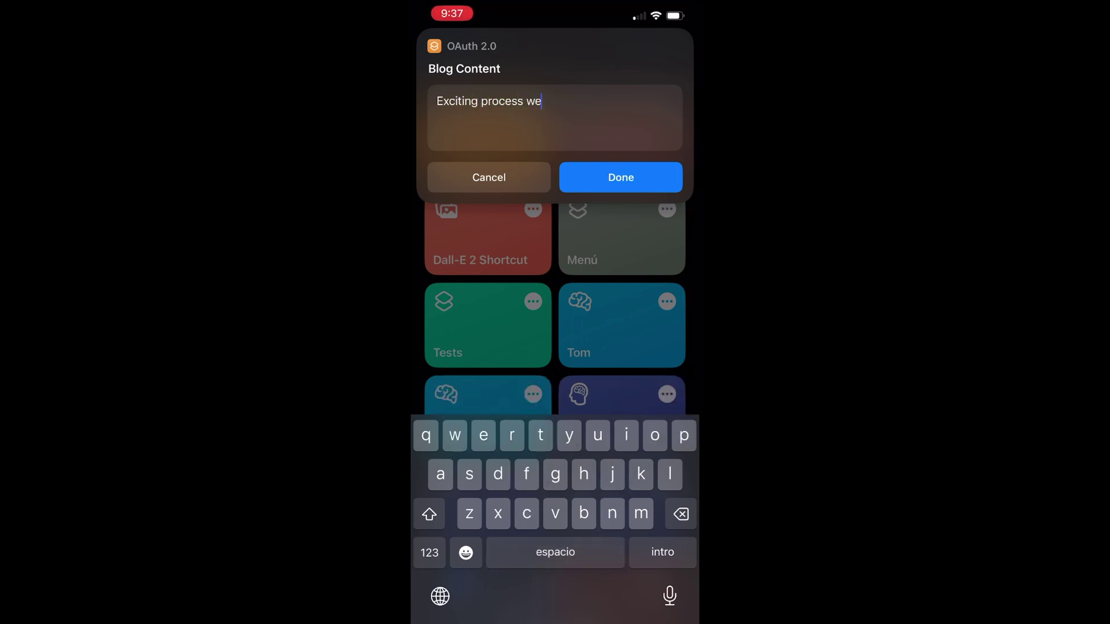
type(" are makin")
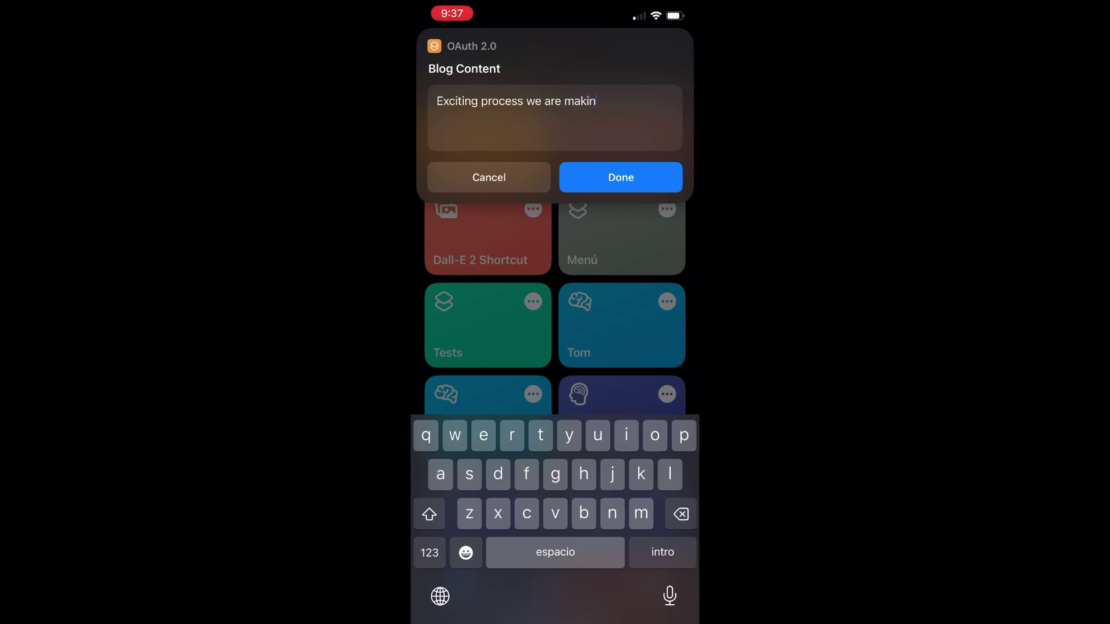
type("g")
left_click(466, 553)
type("😋")
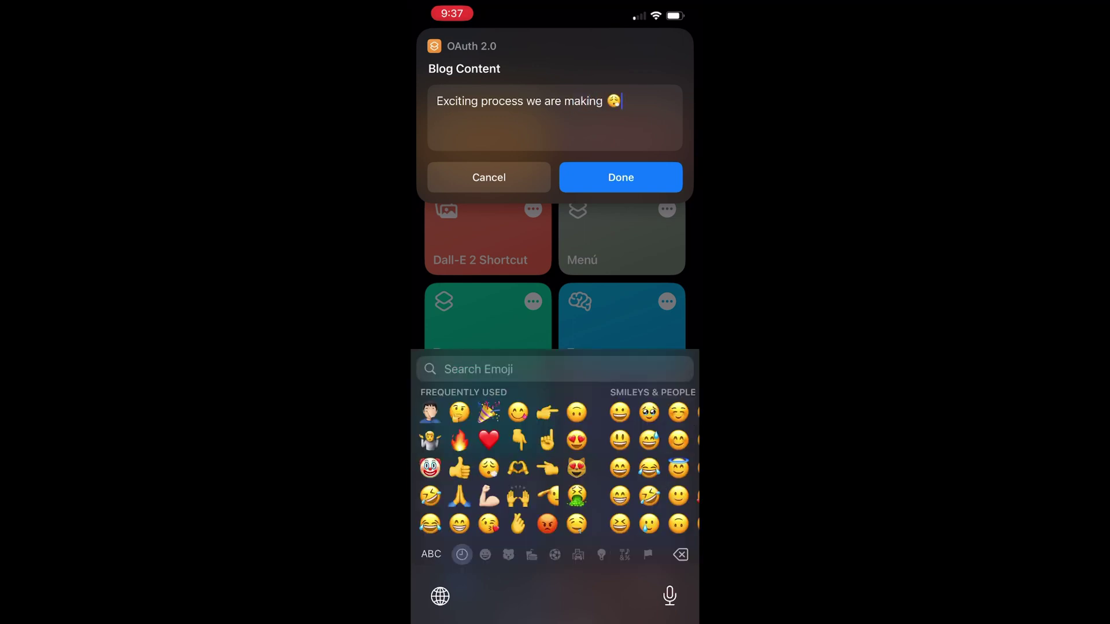
left_click(621, 177)
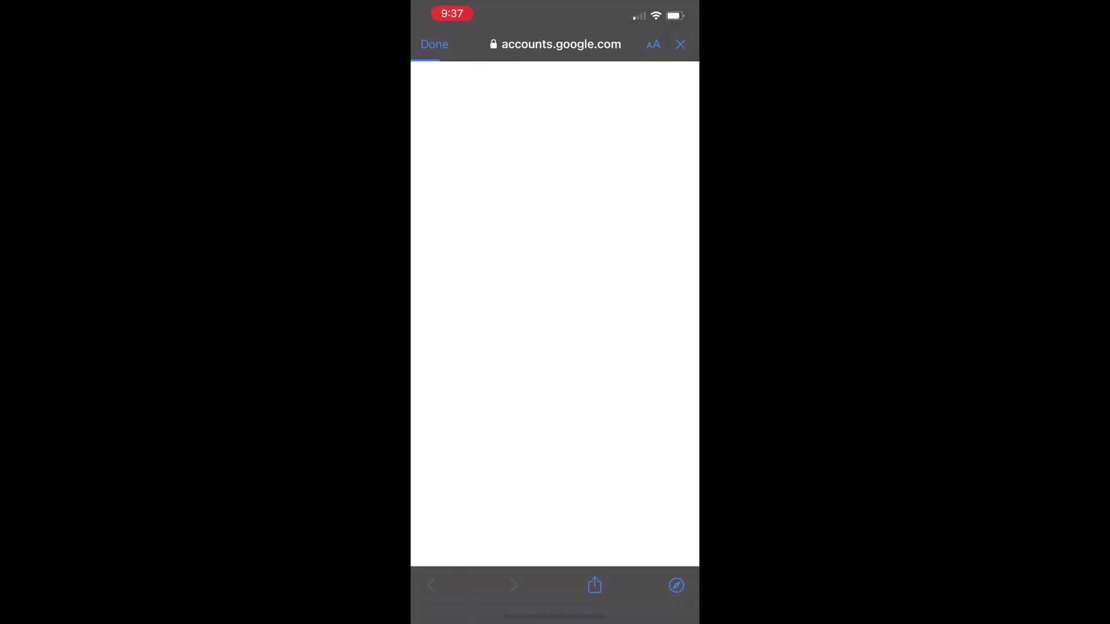
Step: Sign in with the first Google account and allow the OAuth 2.0 Playground access
left_click(490, 188)
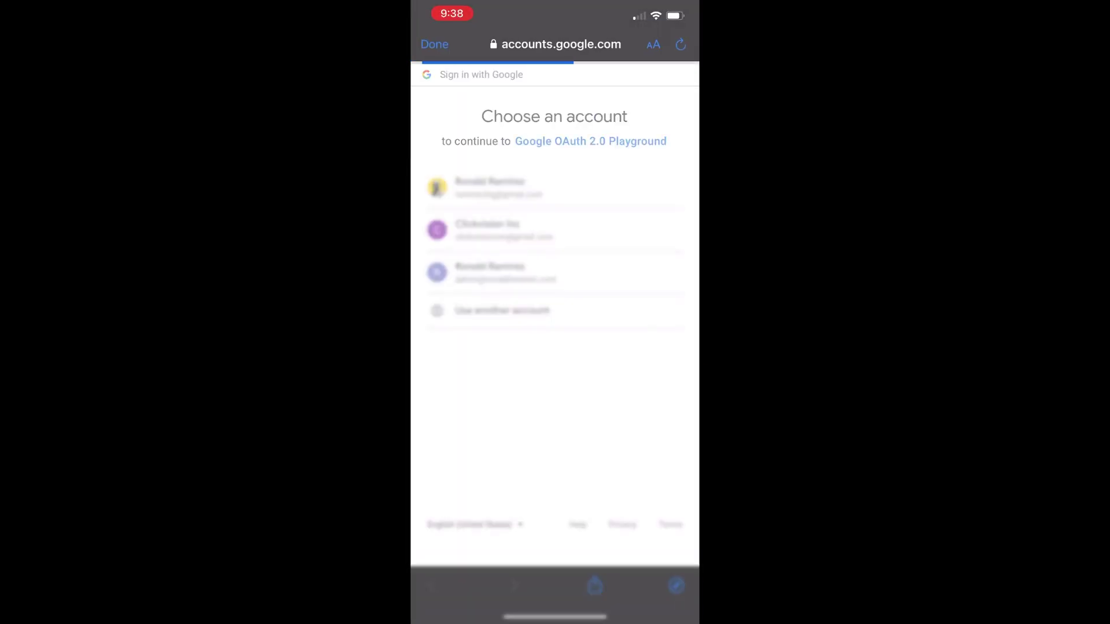
left_click(619, 462)
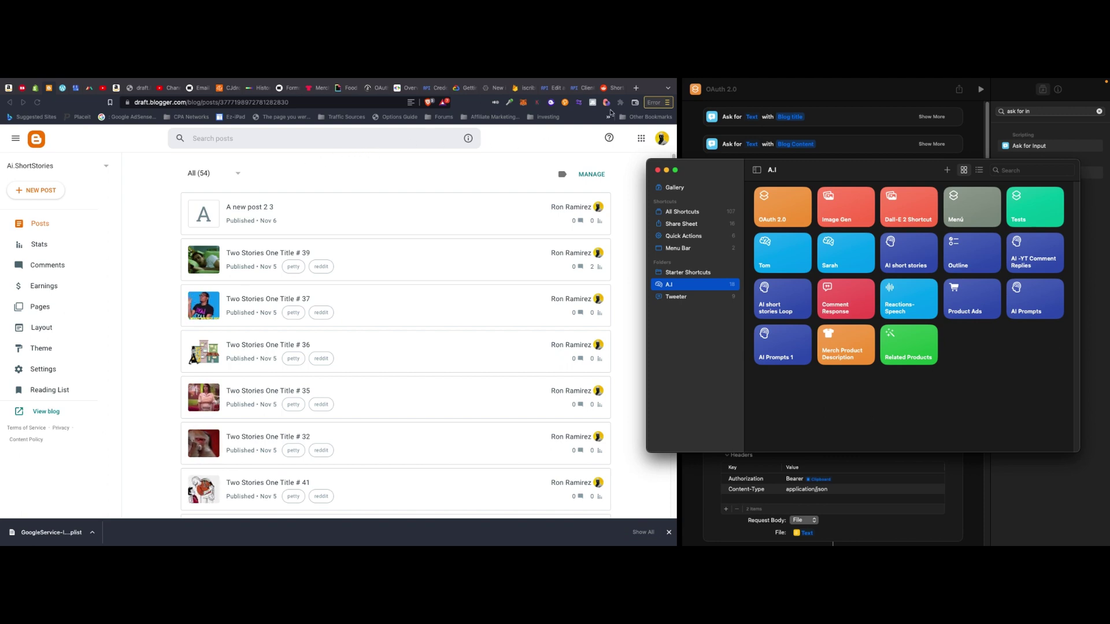
Step: Switch to the r/shortcuts tab, browse its feed, and back out of Create Post
left_click(616, 88)
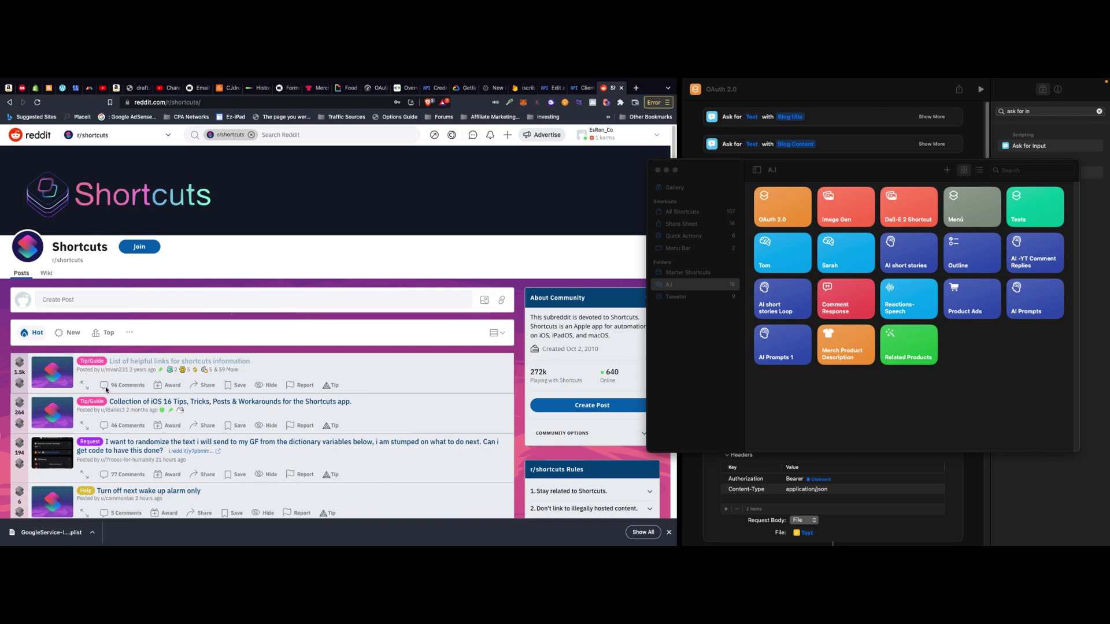
scroll(240, 409, "down", 2)
scroll(184, 380, "up", 2)
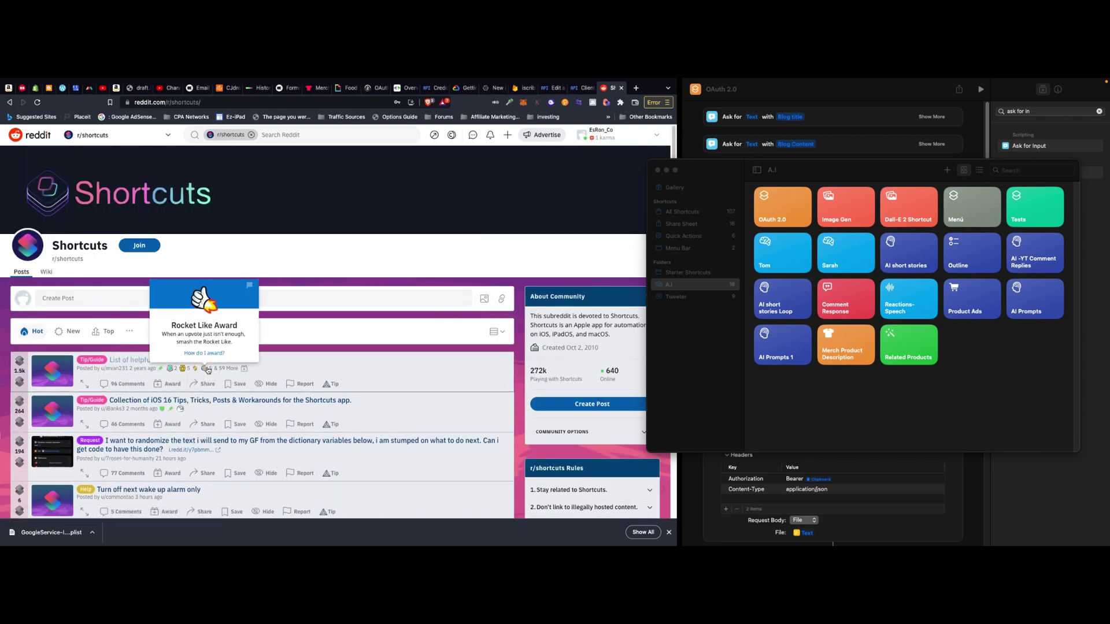
scroll(272, 376, "down", 1)
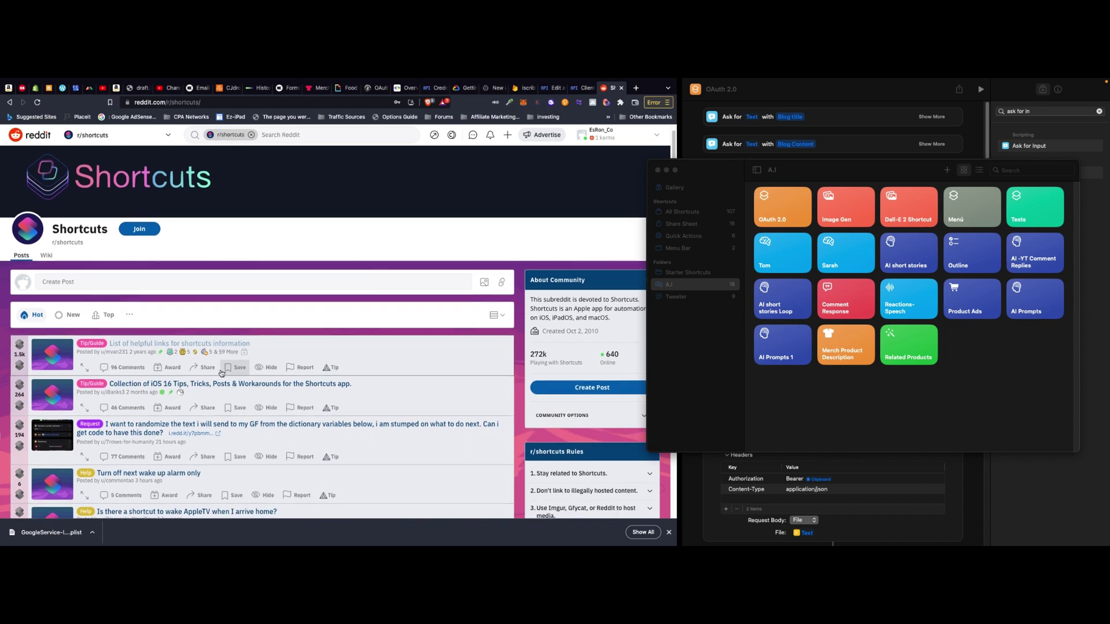
scroll(318, 335, "down", 2)
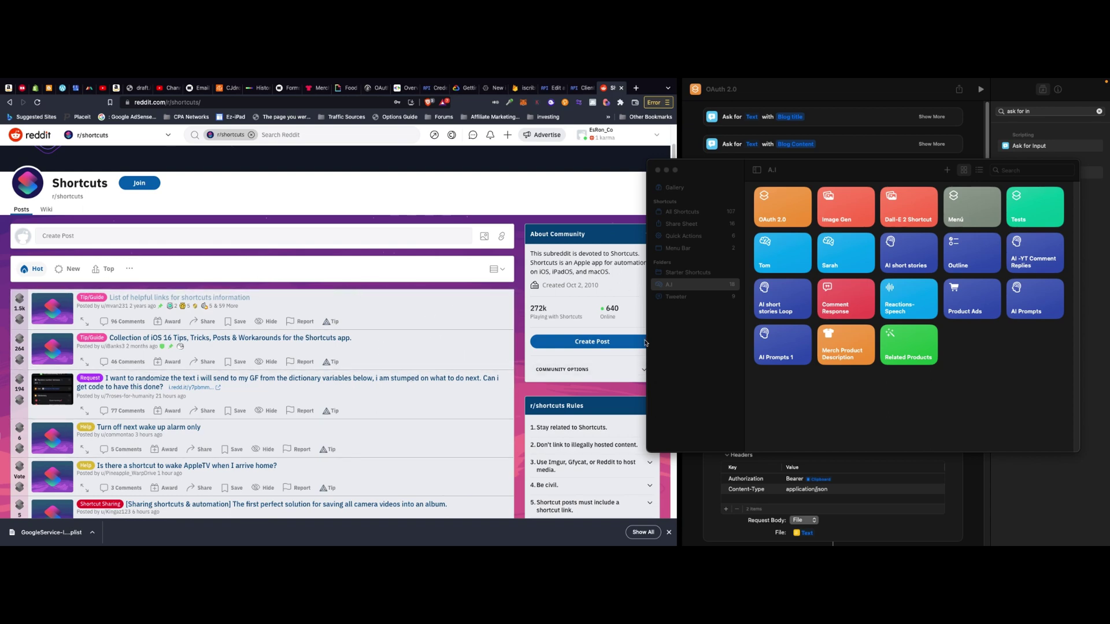
left_click(263, 237)
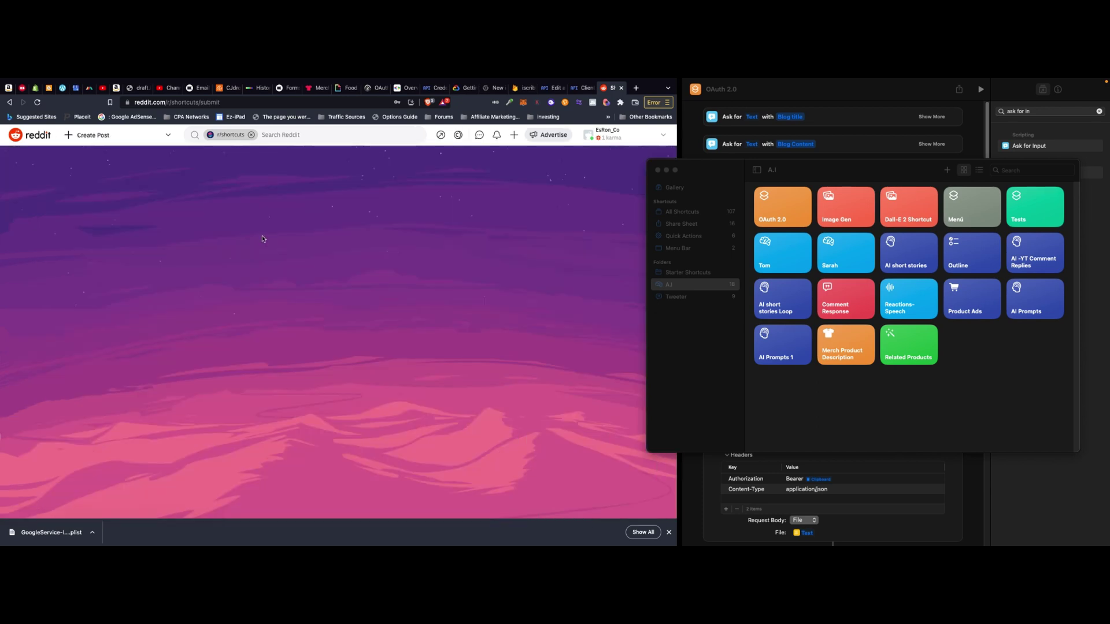
left_click(10, 102)
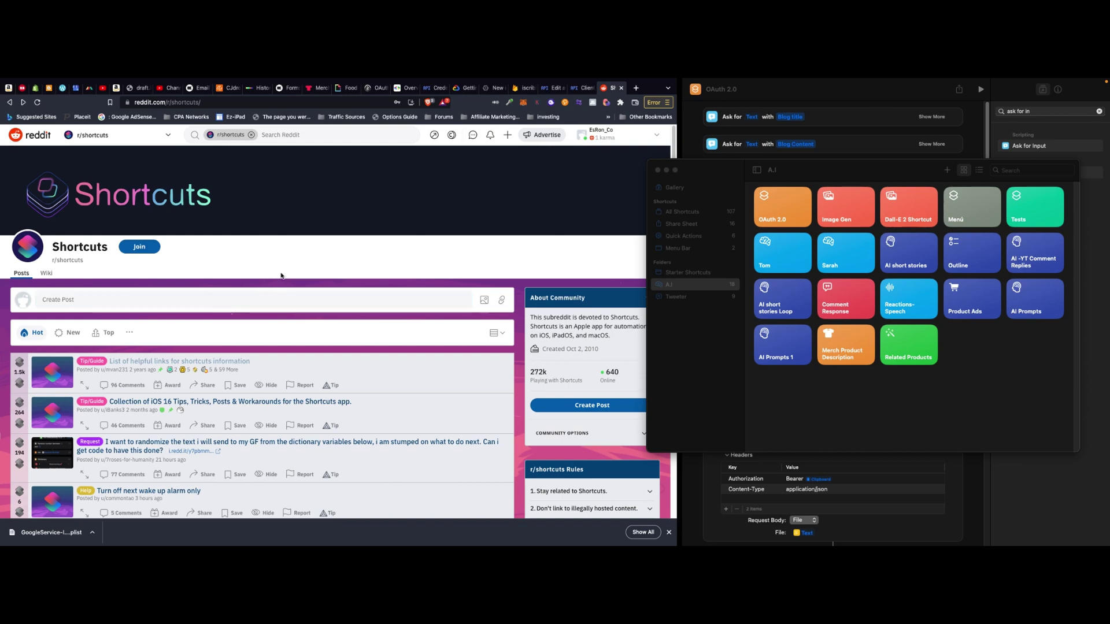
left_click(292, 138)
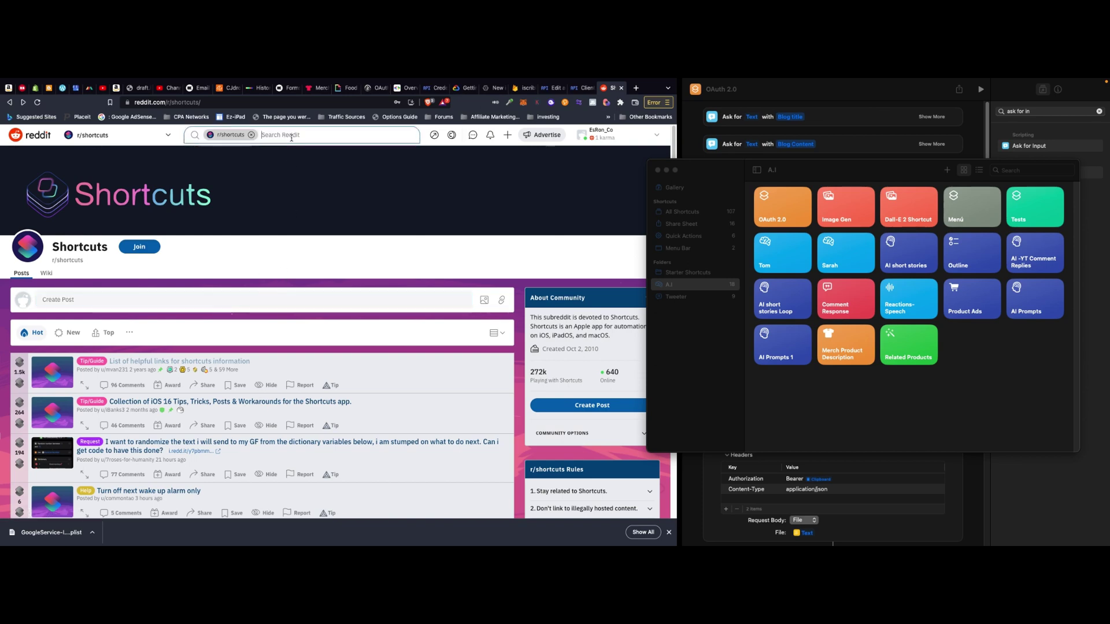
type("oAuth")
key("Return")
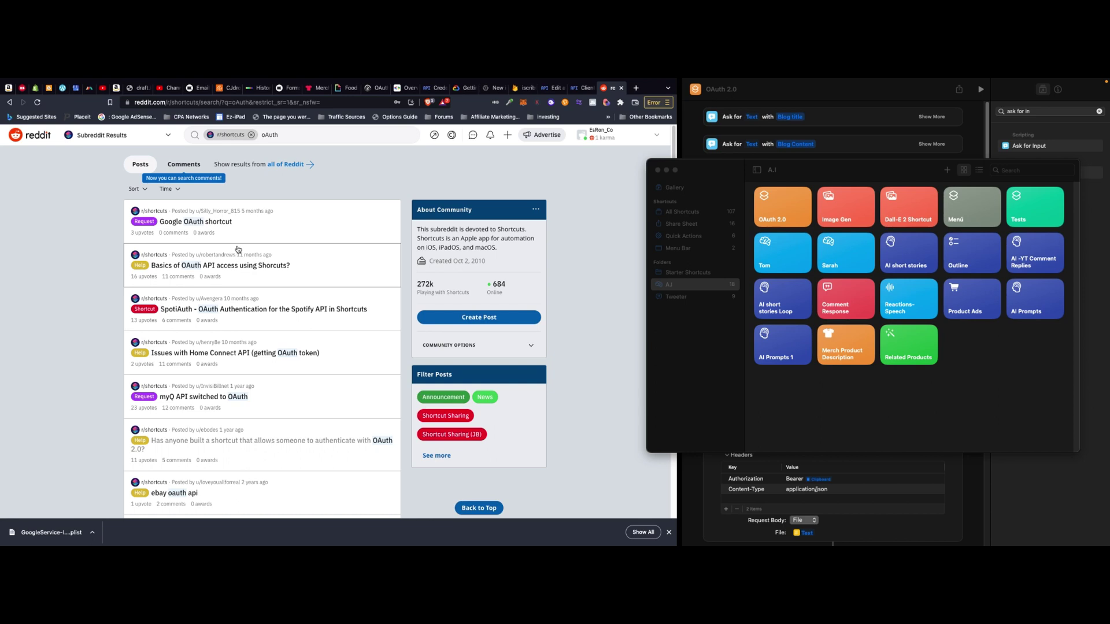
left_click(7, 102)
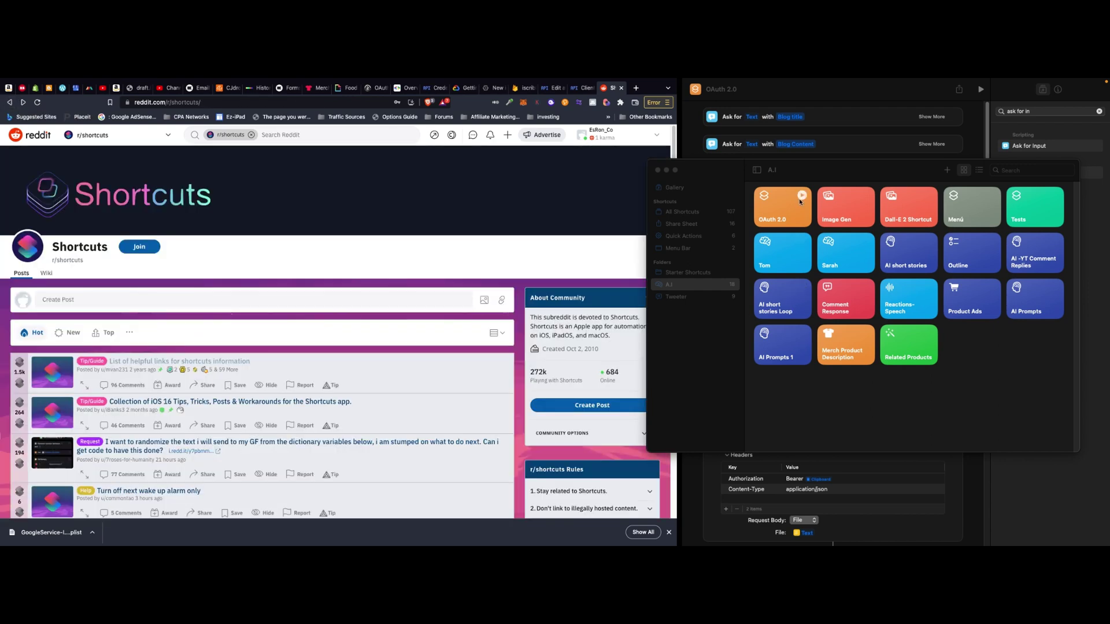
Step: Open the A.I folder's 18 shortcuts and bring Blogger's posts list forward
left_click(690, 213)
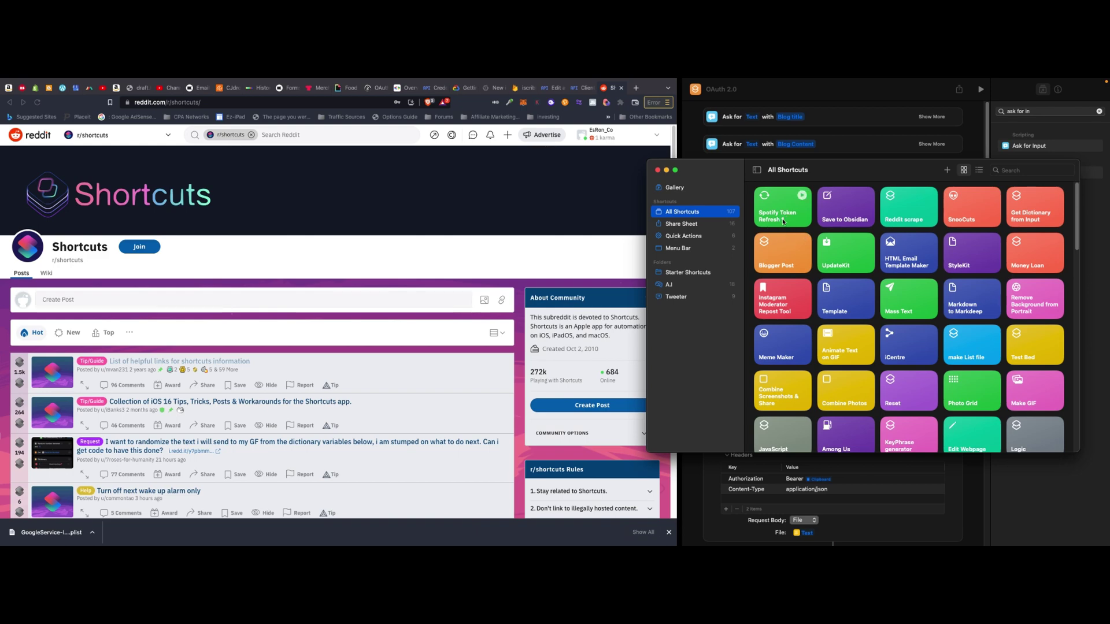
left_click(670, 286)
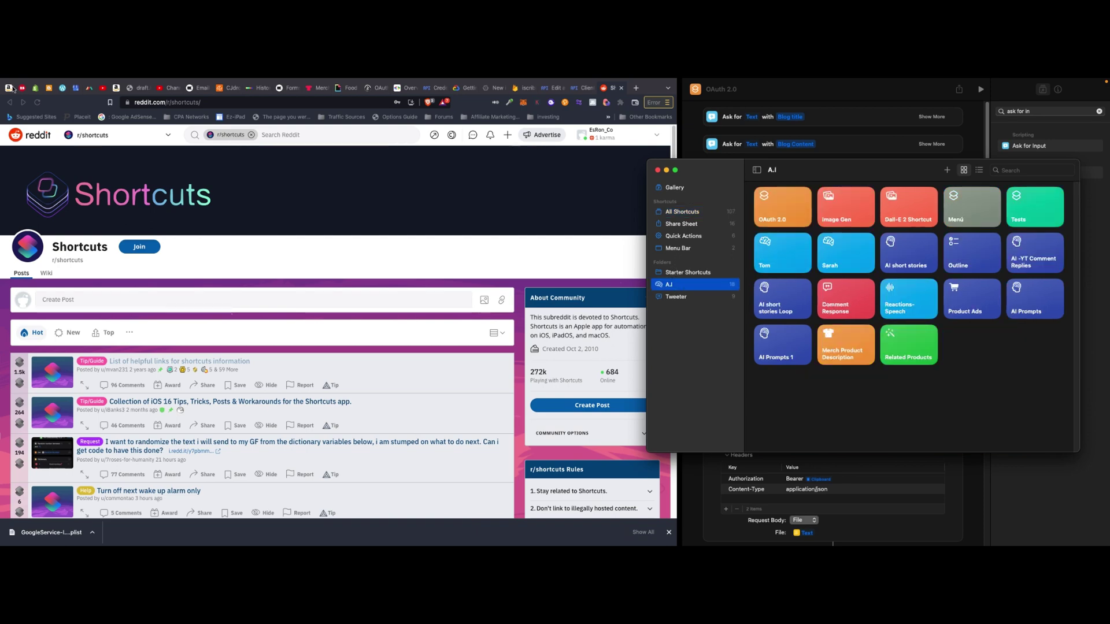
left_click(49, 88)
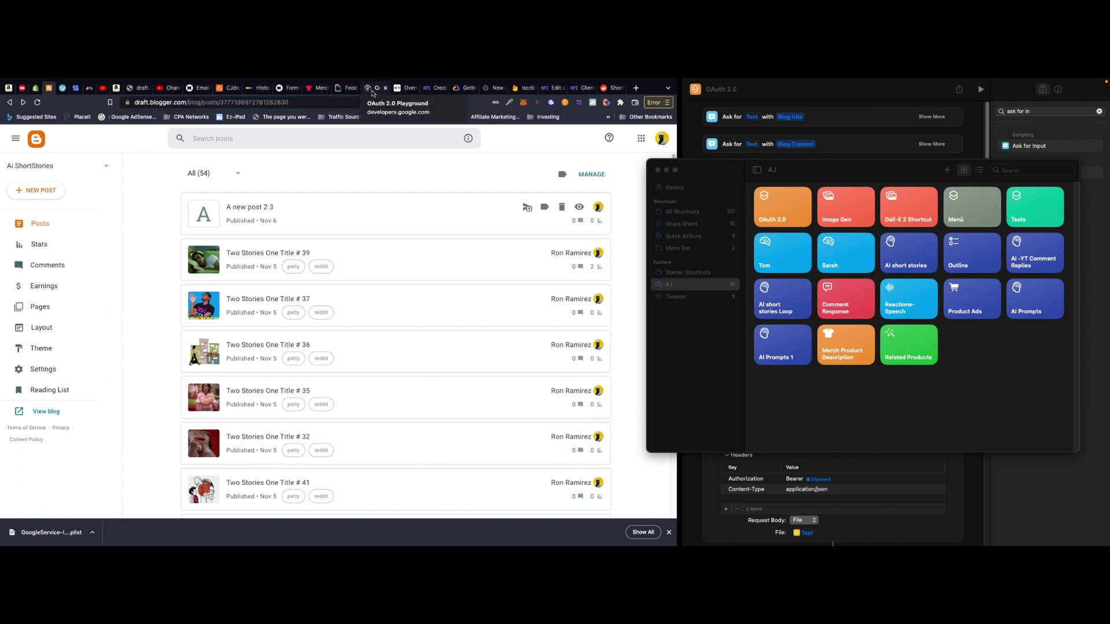
Step: Switch to the OAuth 2.0 Playground and expand Step 1's API scope list
left_click(371, 92)
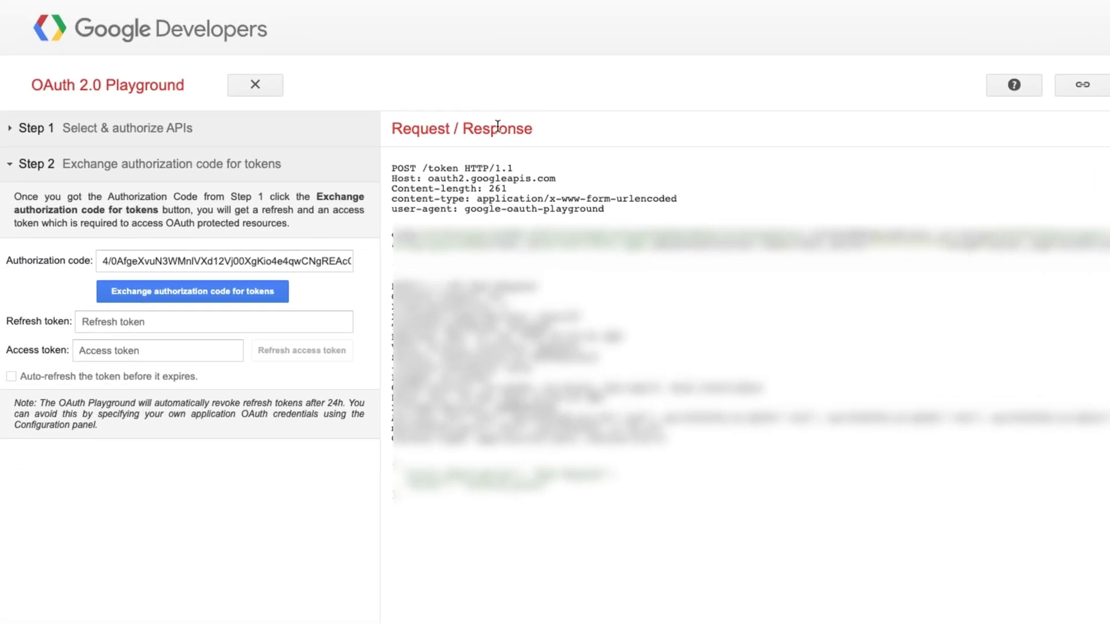
left_click(76, 126)
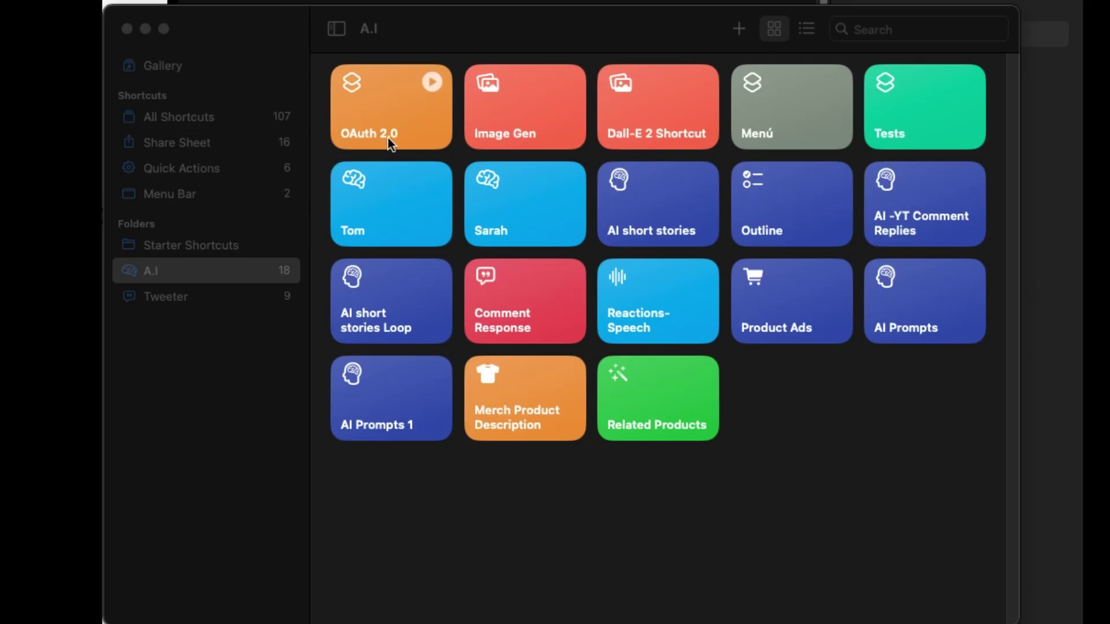
Step: Run the OAuth 2.0 shortcut and type the blog title 'This Is A Test'
left_click(432, 82)
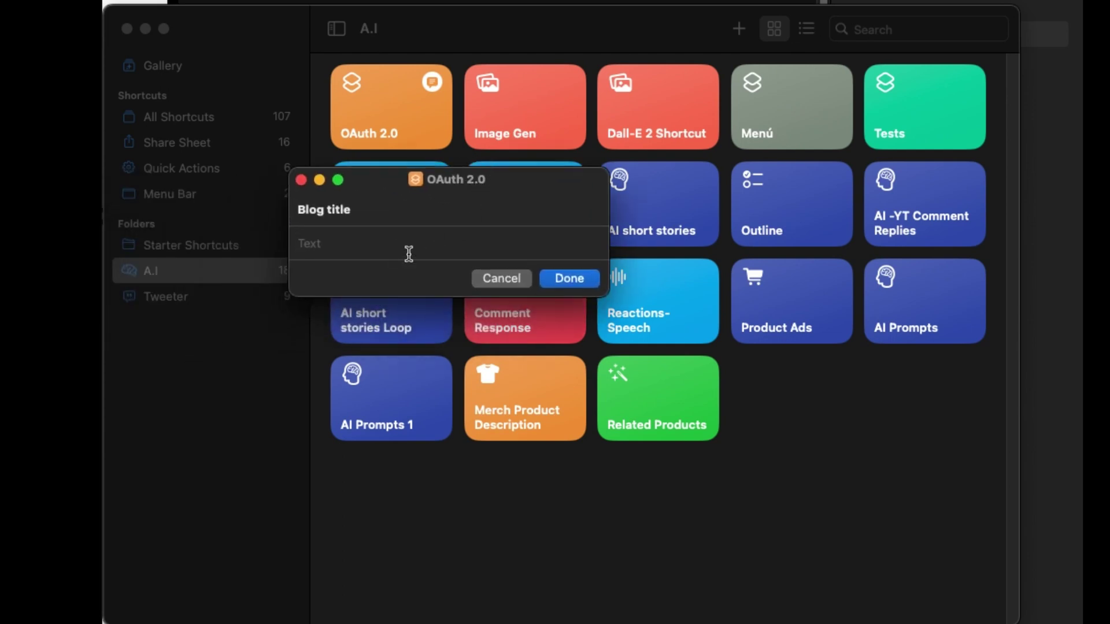
type("This Is A Test")
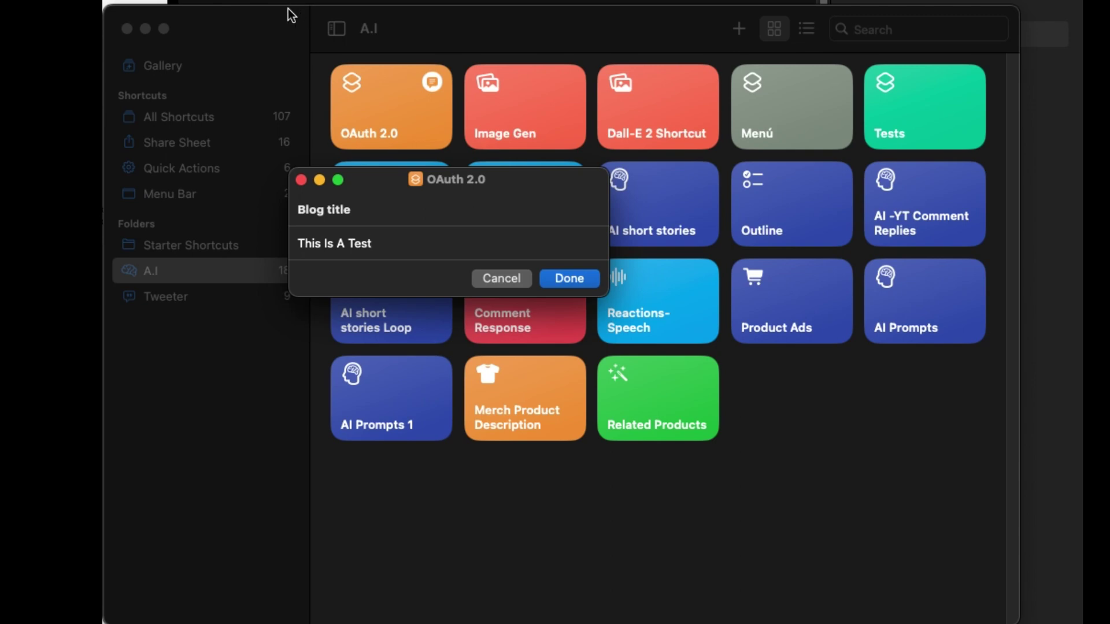
key("Return")
Step: Shrink and move the library window aside, and reload the Blogger posts page
left_click_drag(110, 9, 239, 257)
left_click_drag(651, 294, 633, 392)
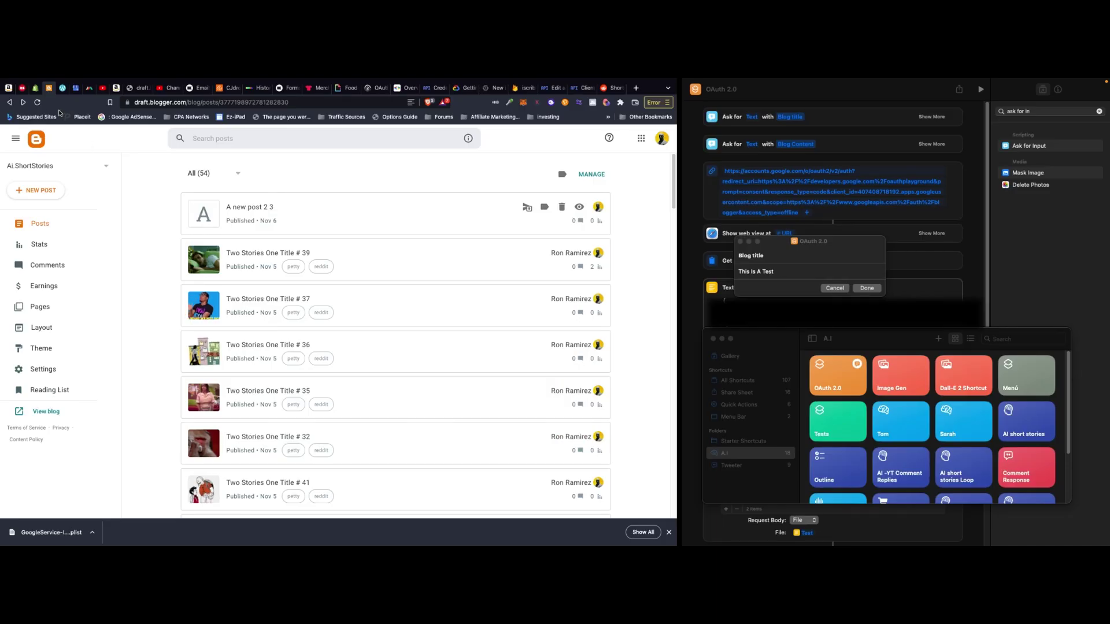
left_click(37, 103)
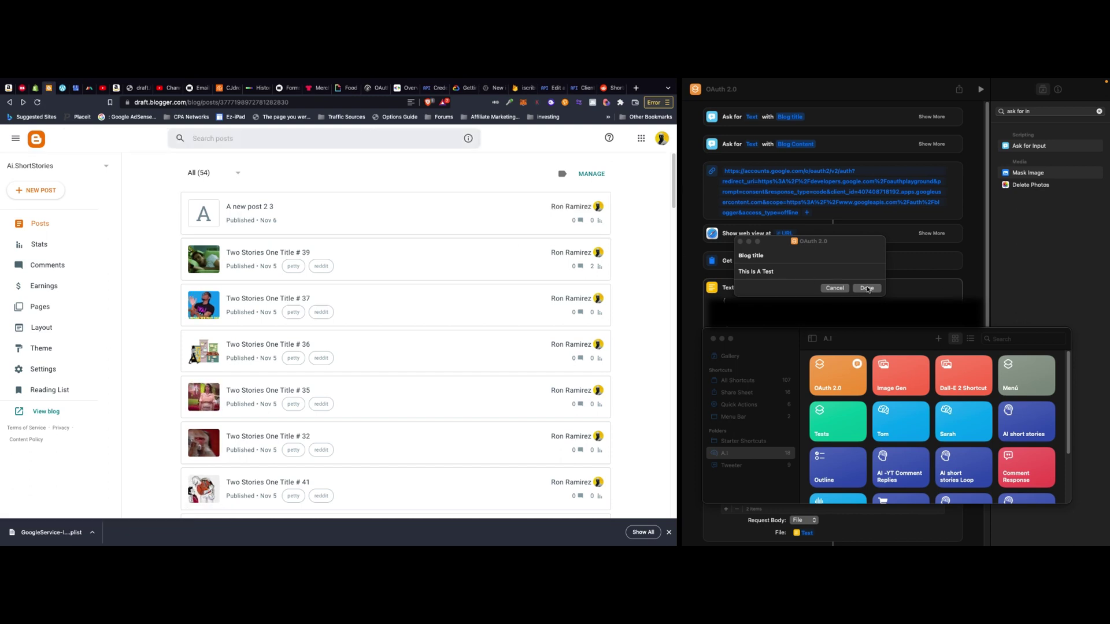
Step: Confirm the title and submit the blog content 'This is Exciting'
left_click(867, 288)
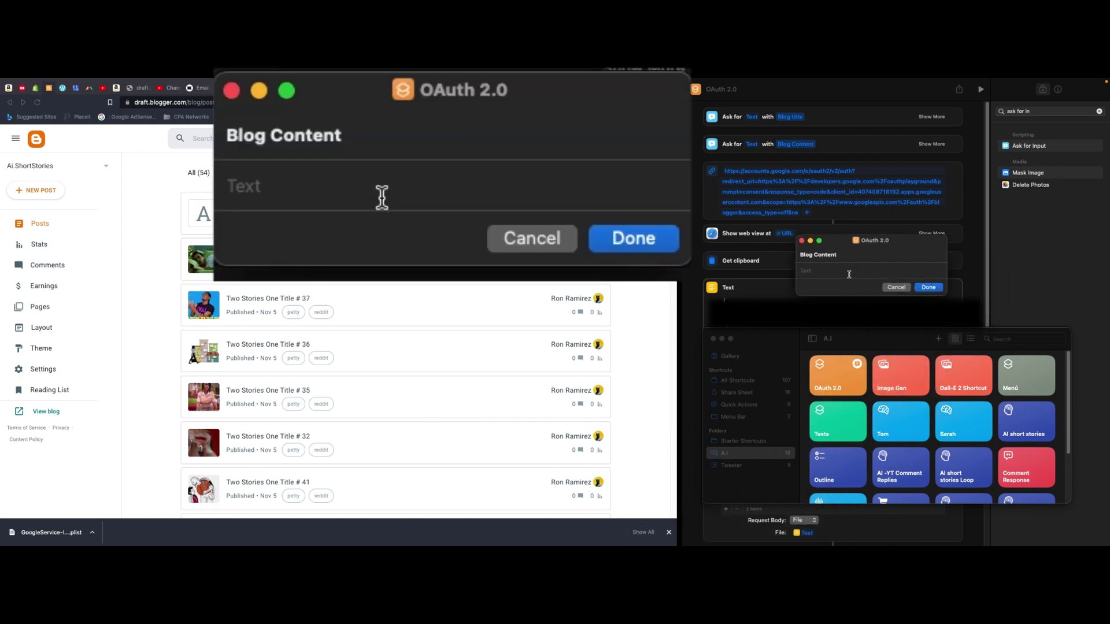
type("This is ")
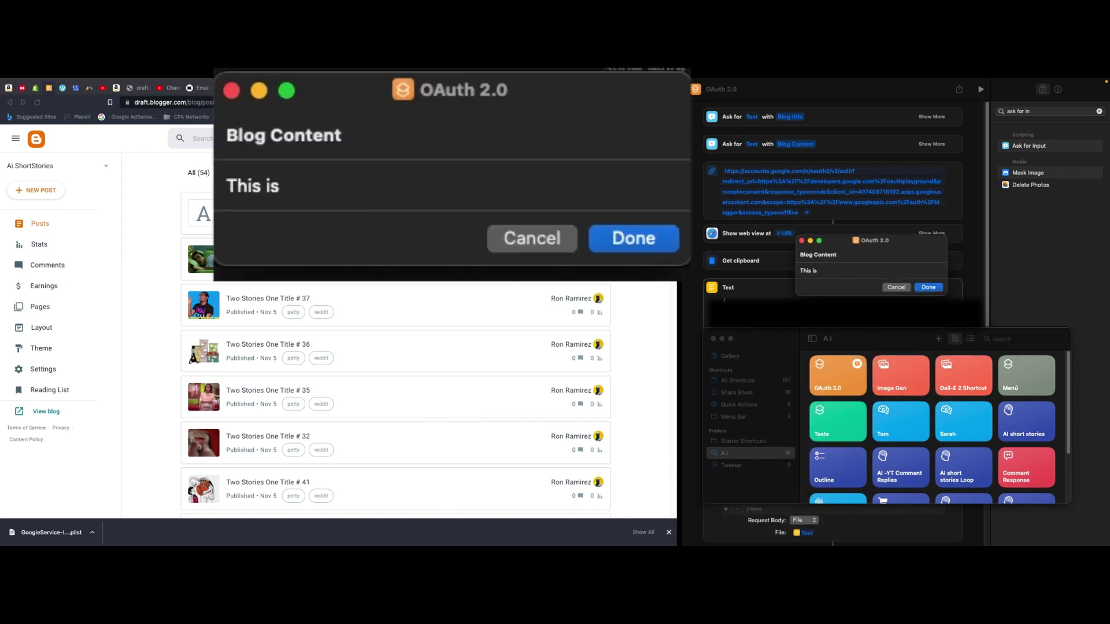
type("E")
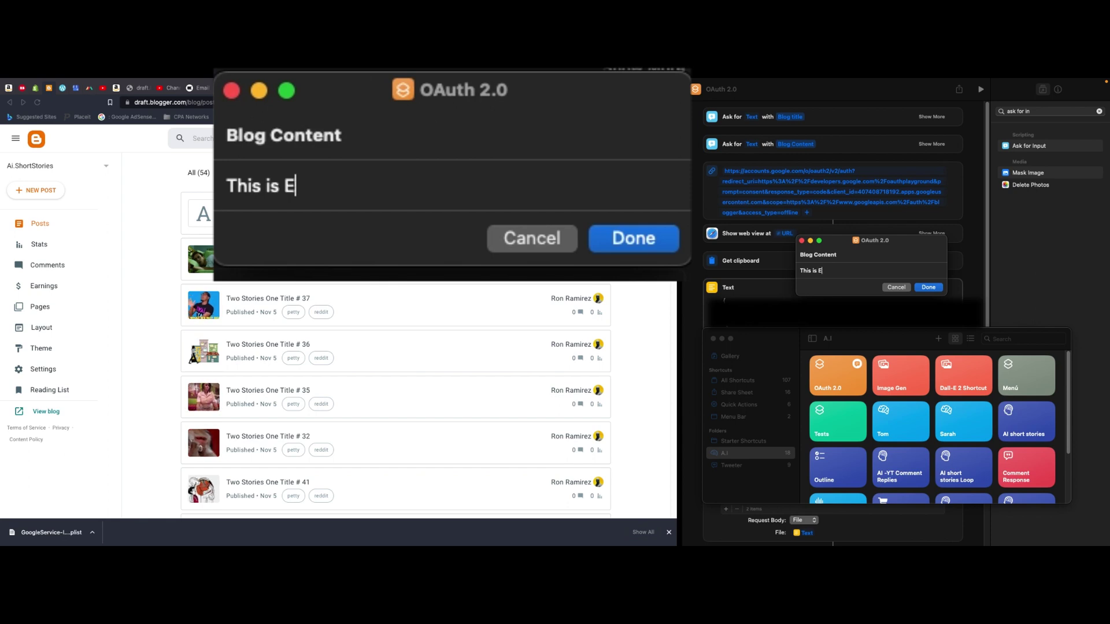
type("xciting")
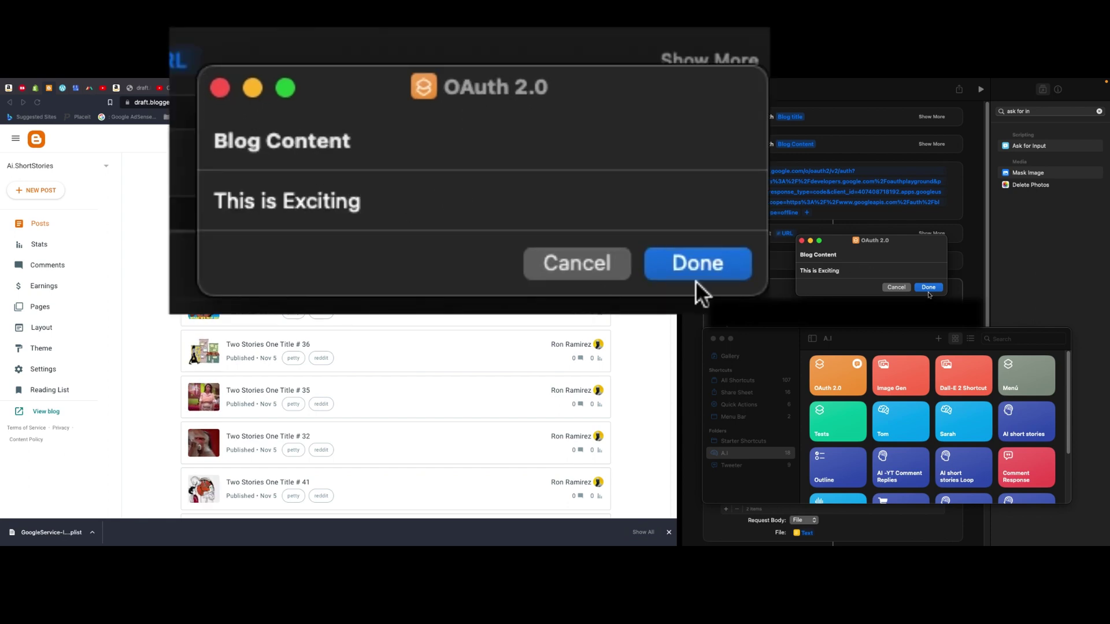
left_click(929, 287)
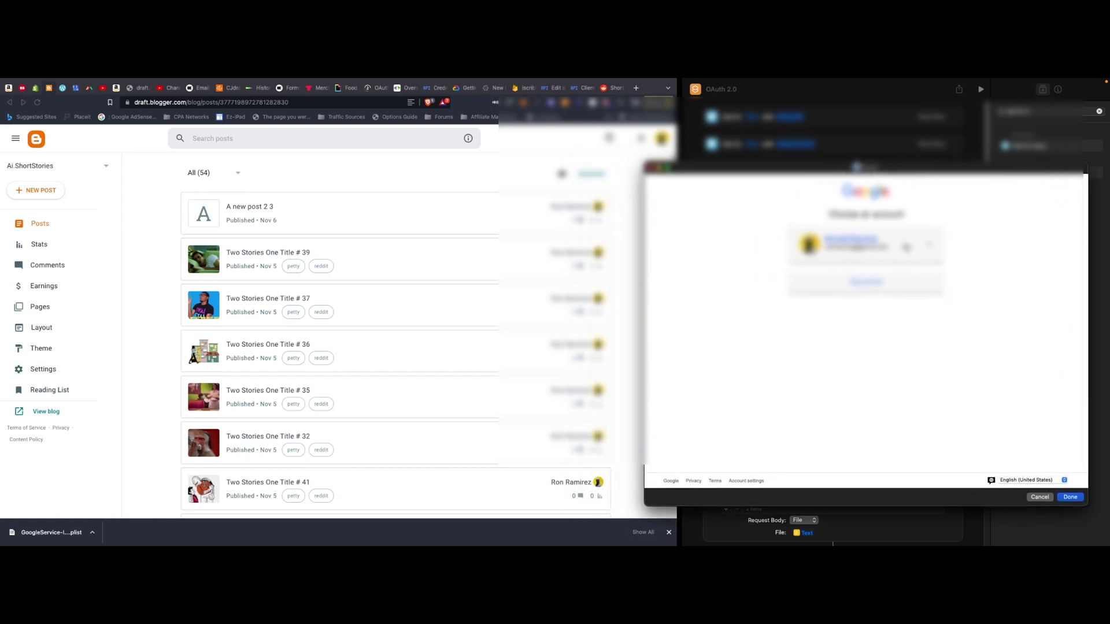
Step: Sign in with the Google account, allow access, and exchange the authorization code for tokens
left_click(838, 244)
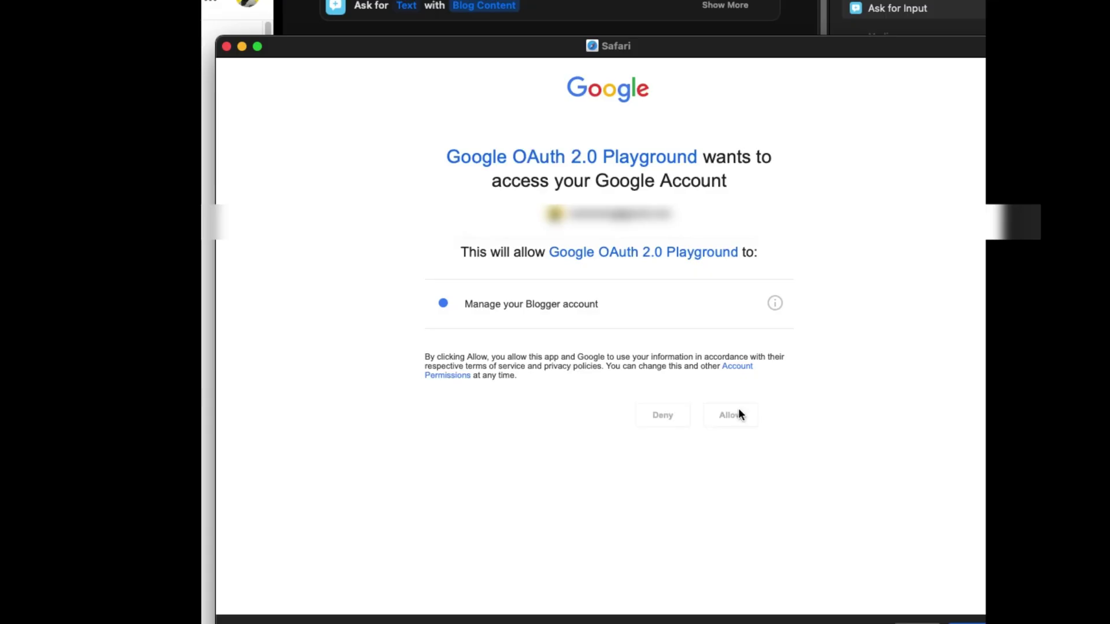
left_click(740, 414)
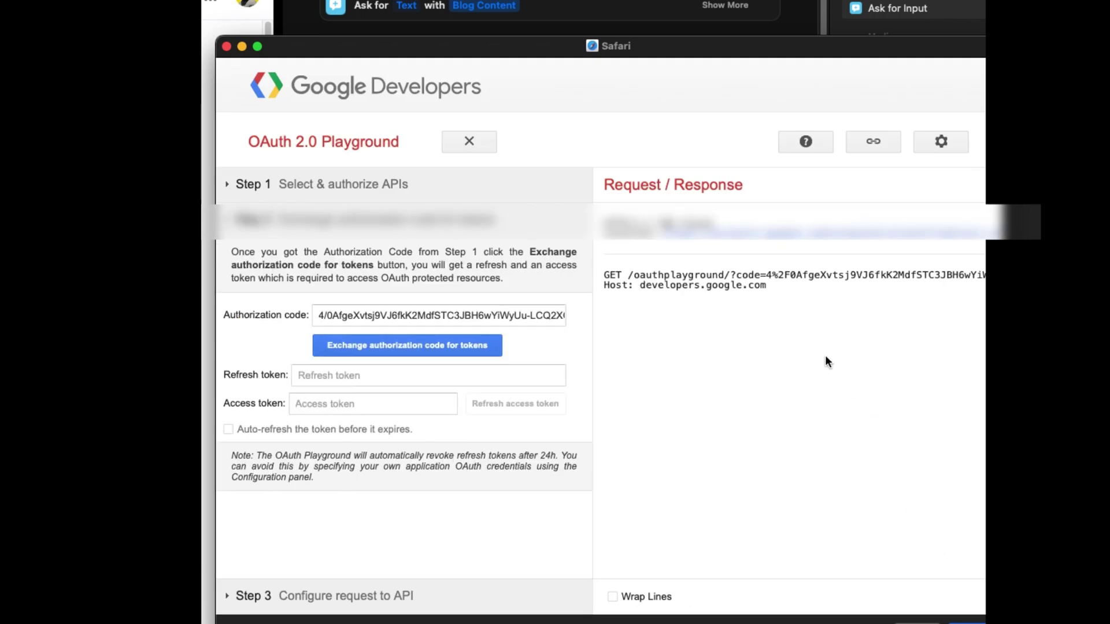
left_click_drag(638, 56, 629, 19)
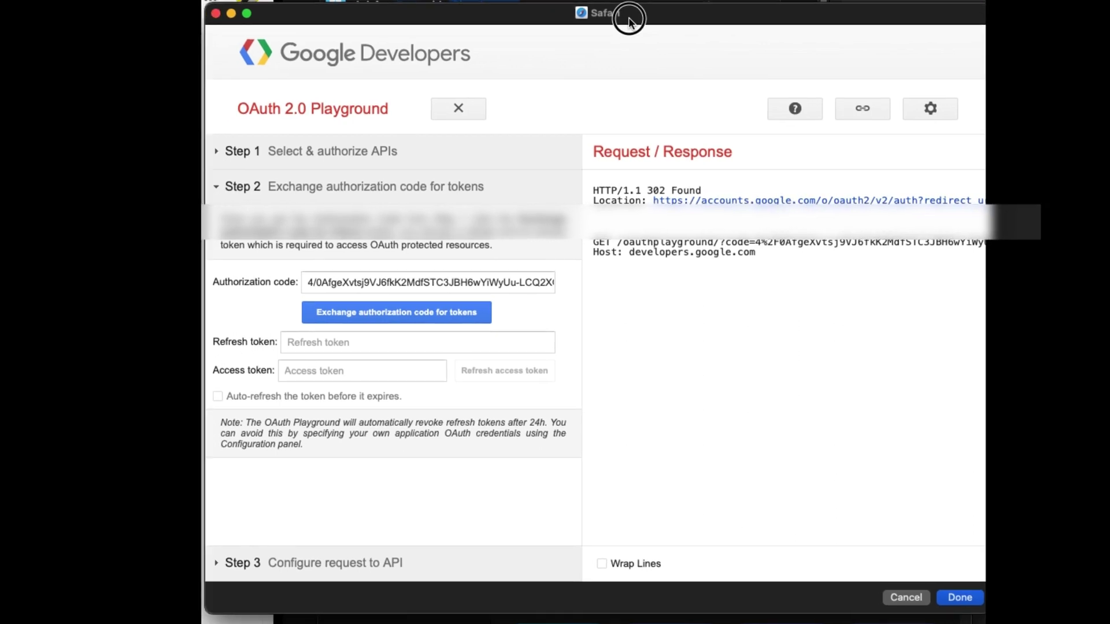
left_click(420, 320)
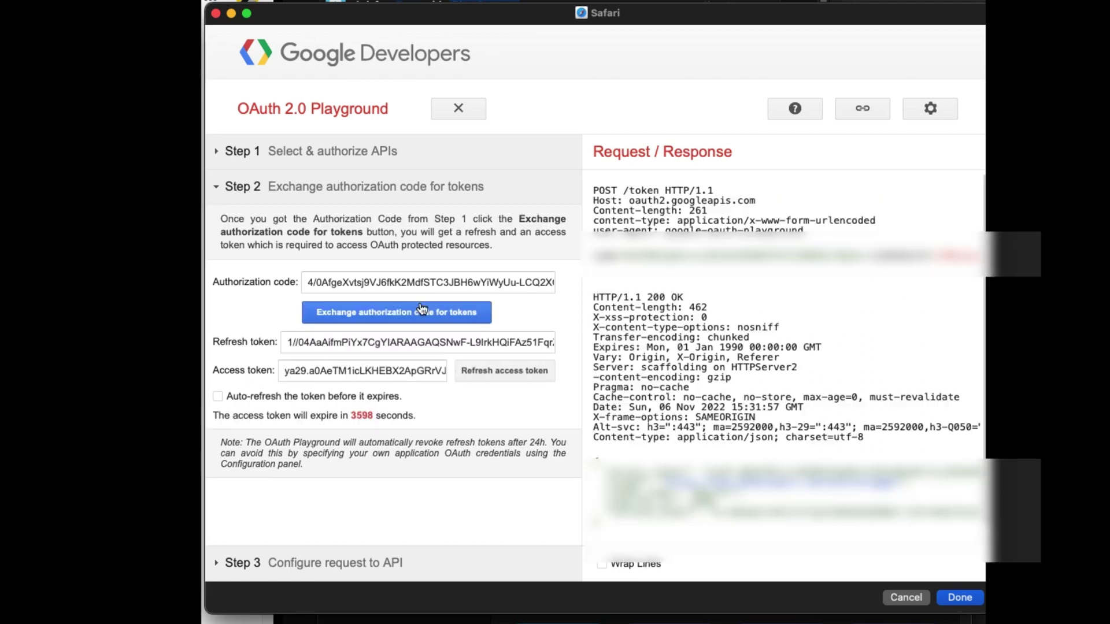
Step: Copy the issued access token and close the sign-in web view
double_click(321, 370)
right_click(321, 372)
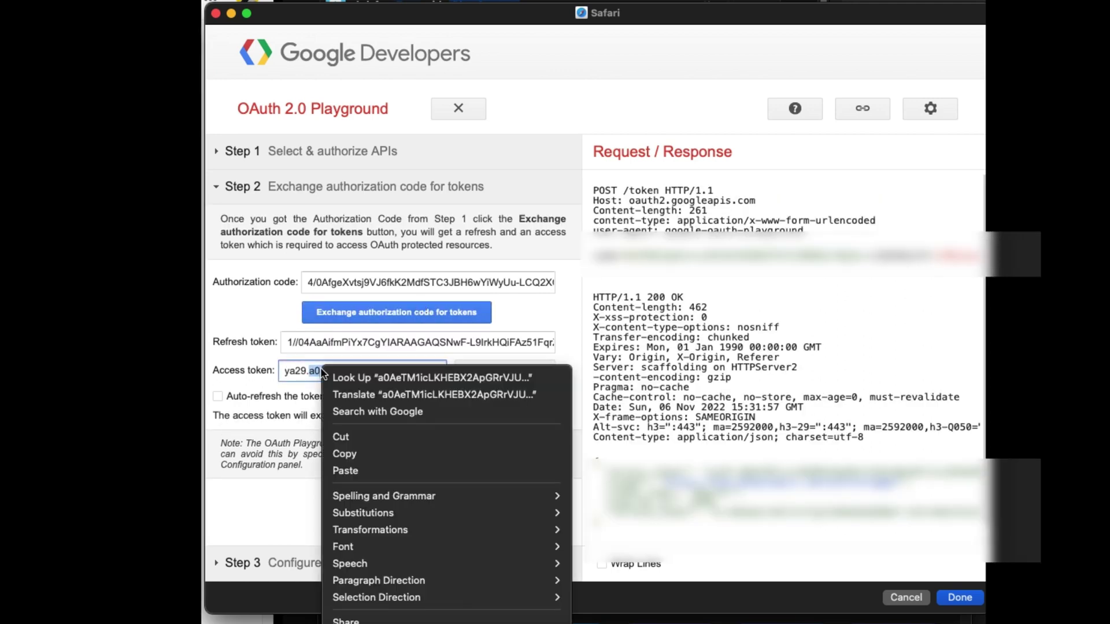
left_click(345, 454)
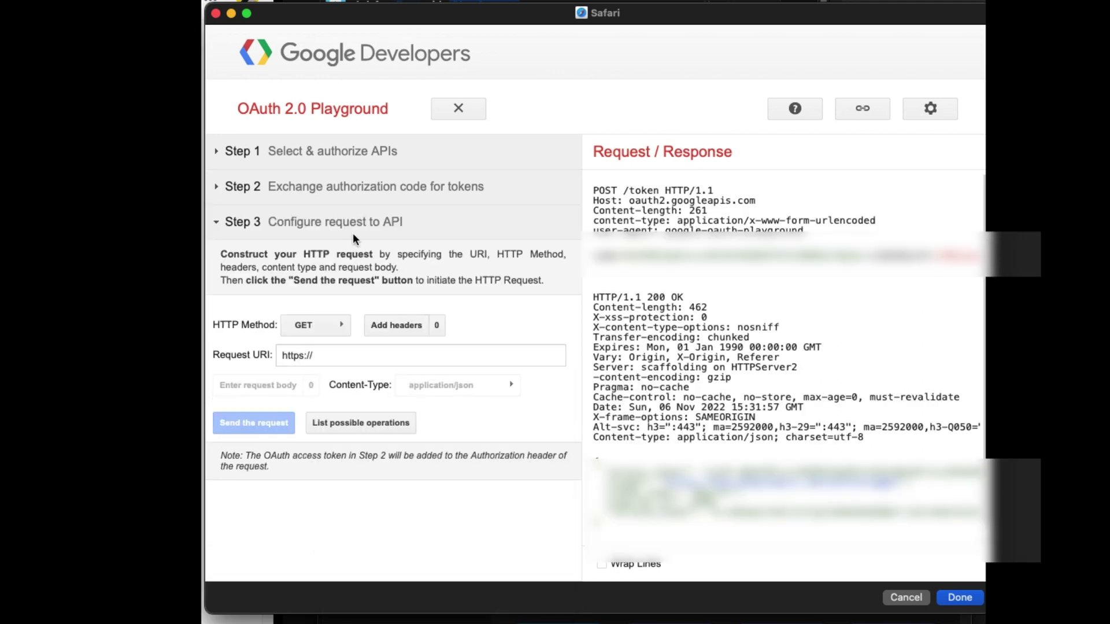
left_click(347, 190)
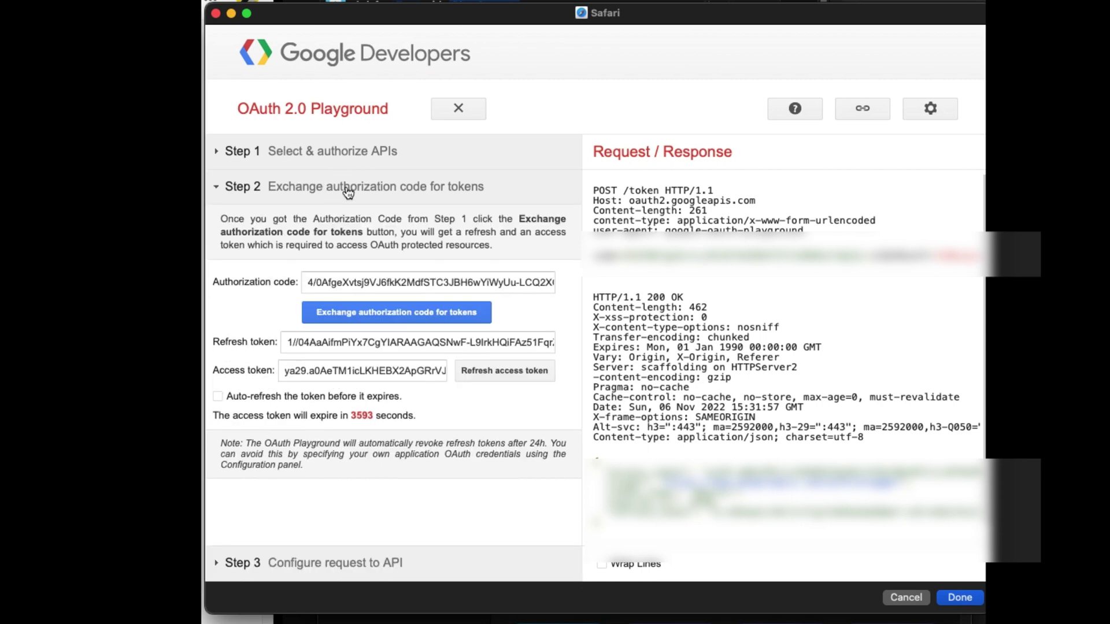
double_click(323, 371)
right_click(324, 372)
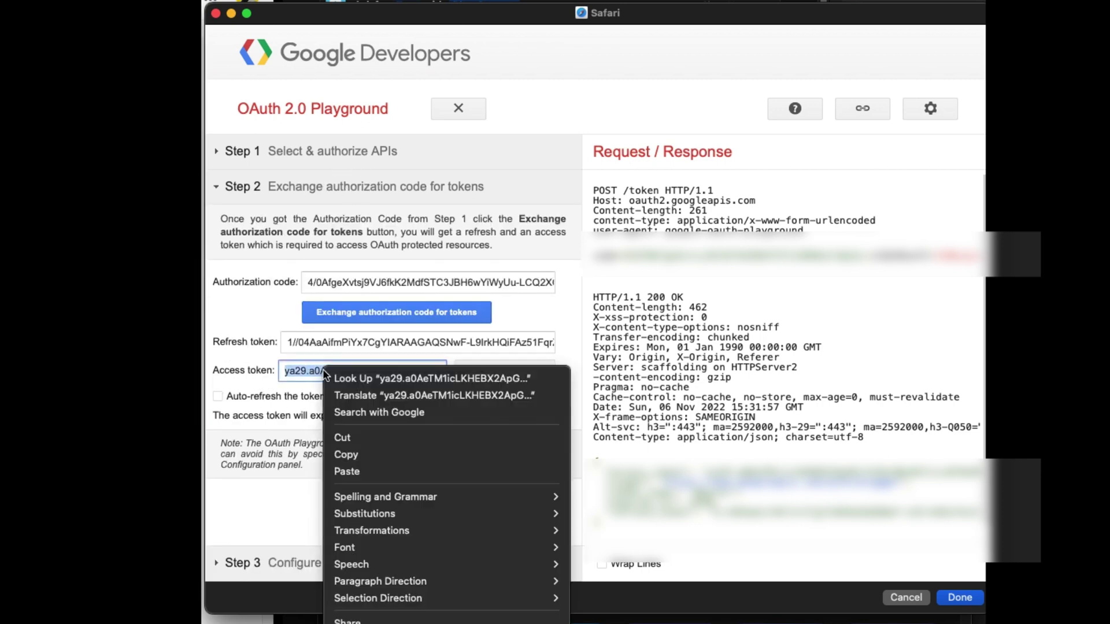
left_click(381, 454)
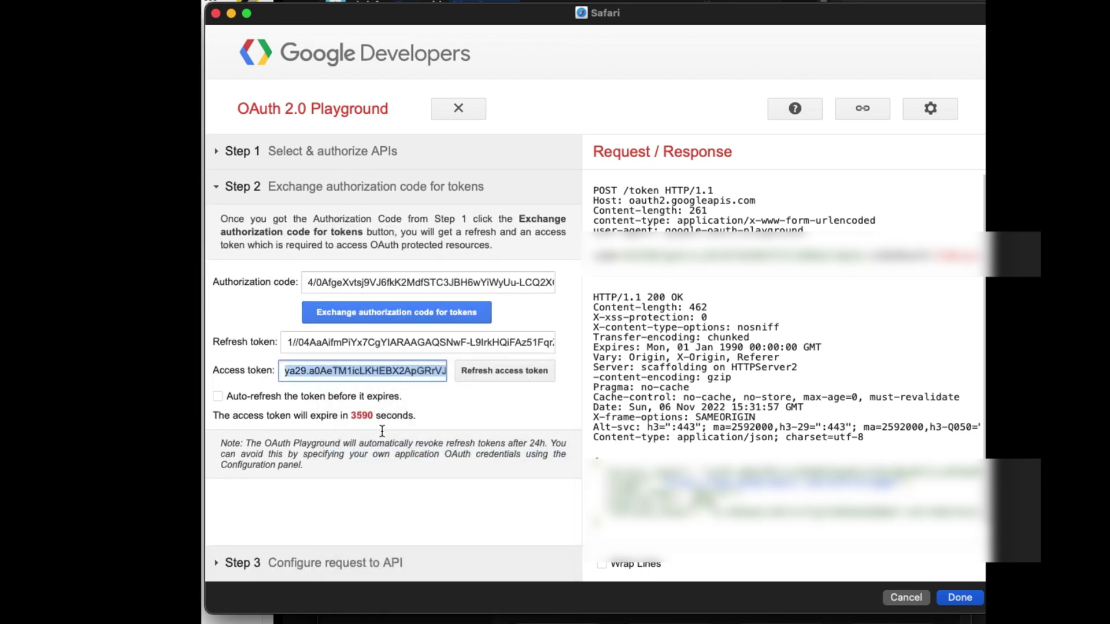
left_click(960, 598)
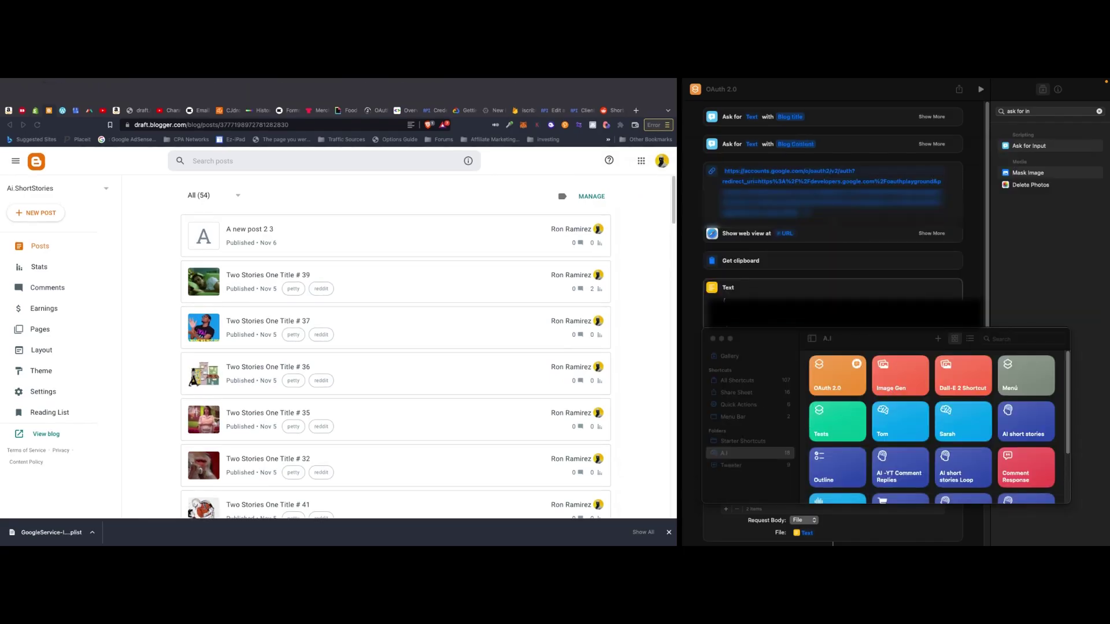
Step: Reload Blogger's posts, open 'This Is A Test', and switch the editor to Compose view
left_click(38, 125)
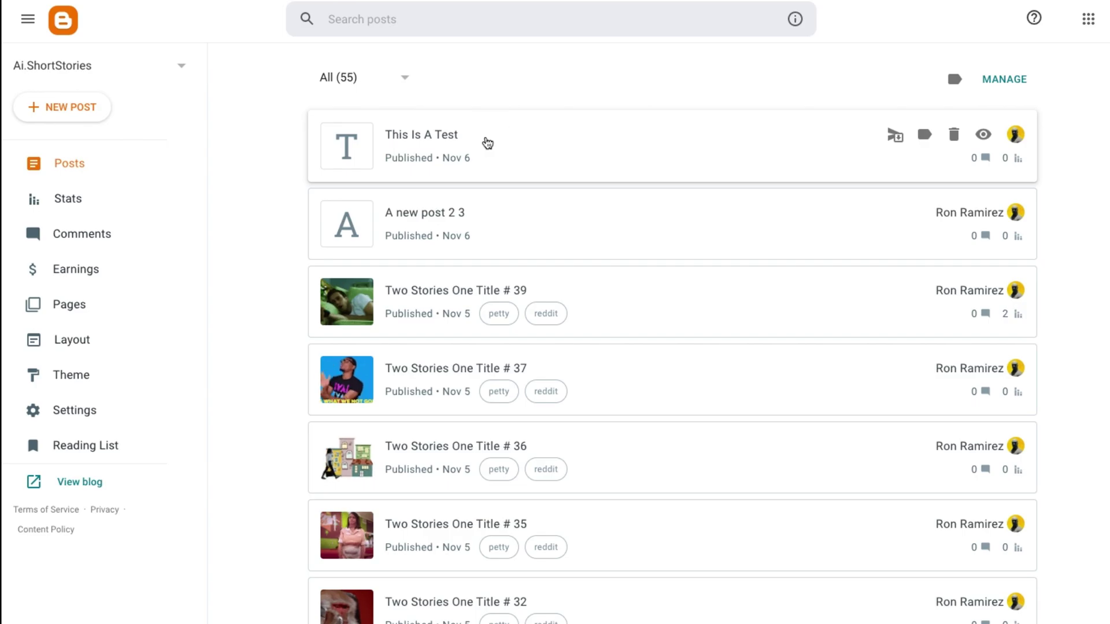
left_click(488, 143)
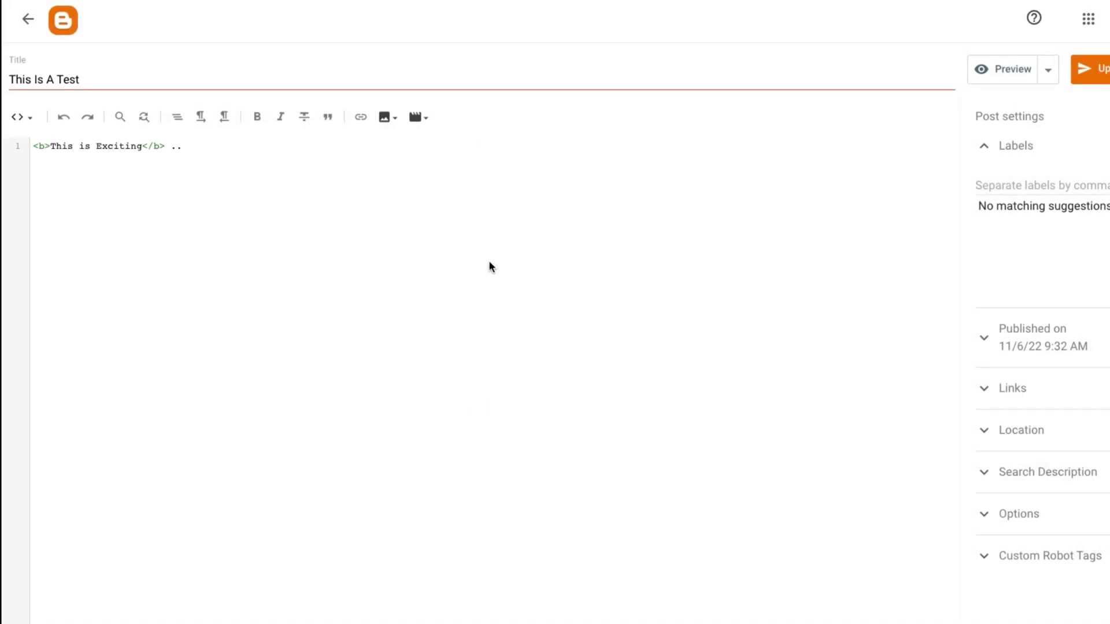
left_click(23, 115)
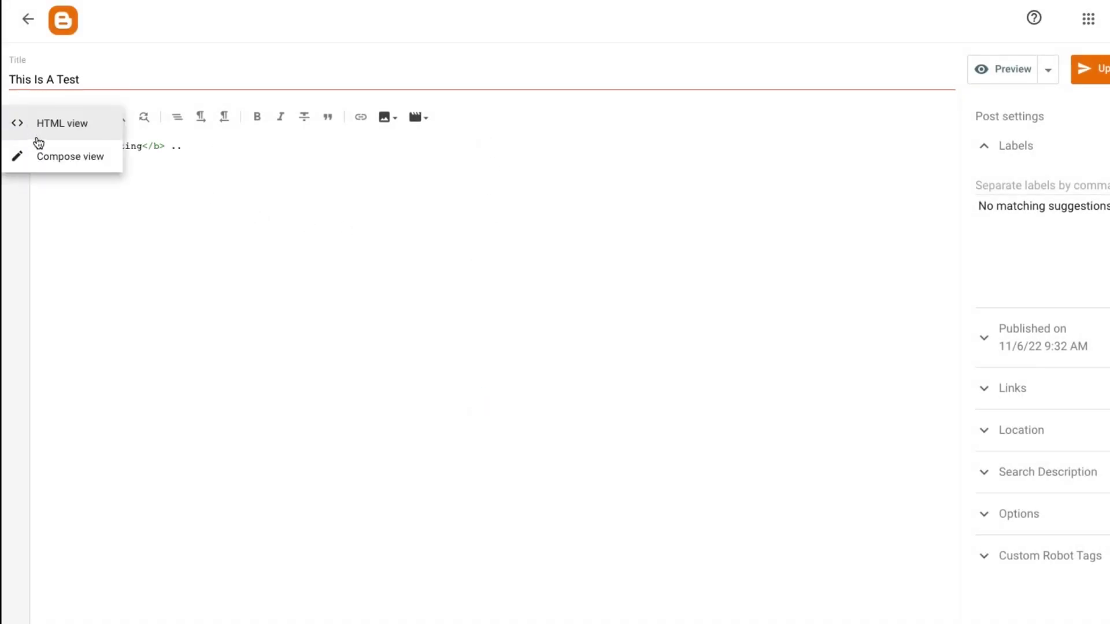
left_click(39, 157)
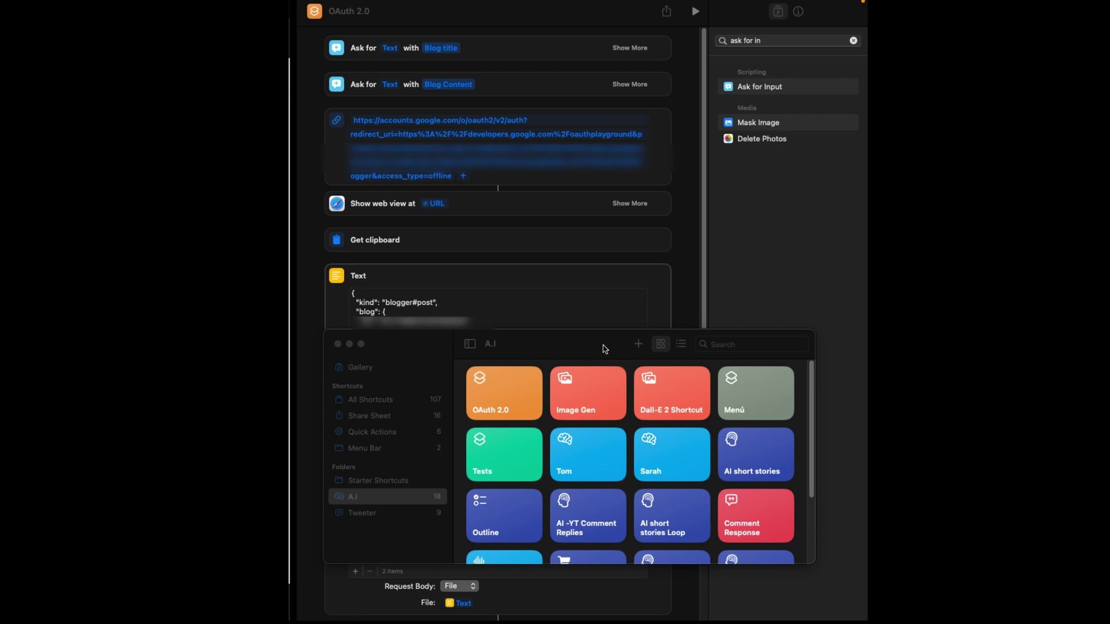
Step: Drag the gallery window off the editor and scroll through the OAuth 2.0 actions
left_click_drag(604, 349, 370, 623)
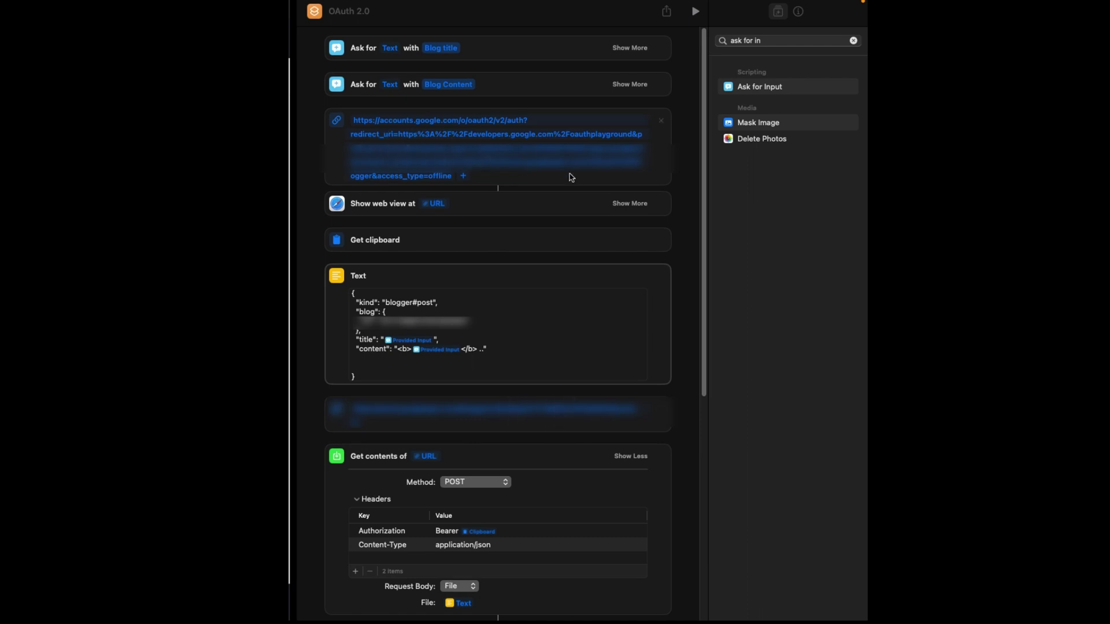
scroll(425, 155, "down", 1)
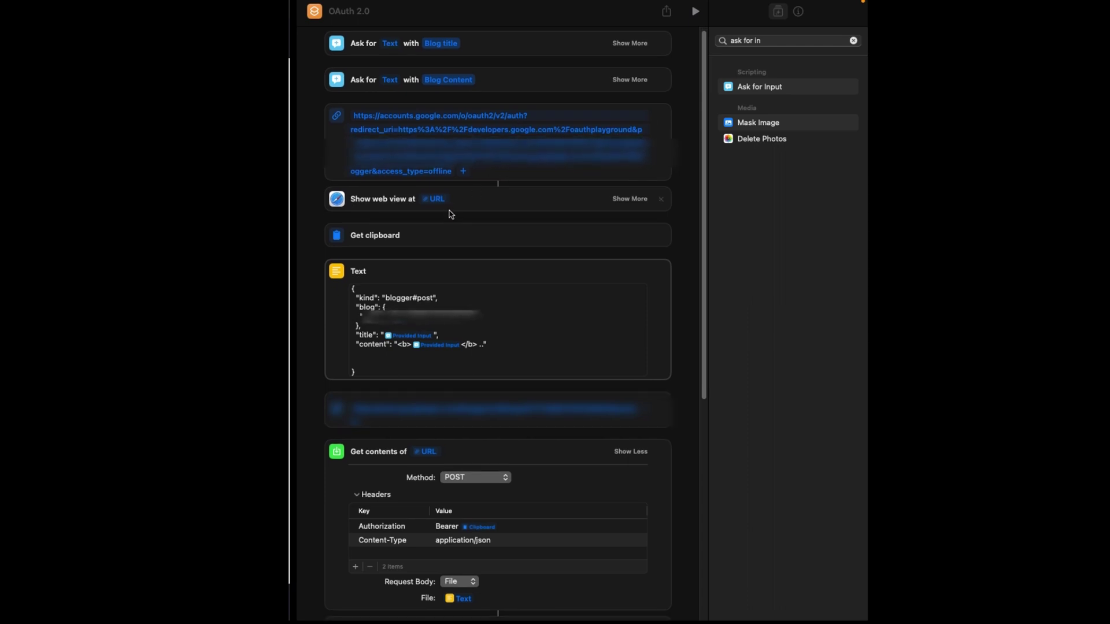
scroll(420, 238, "down", 3)
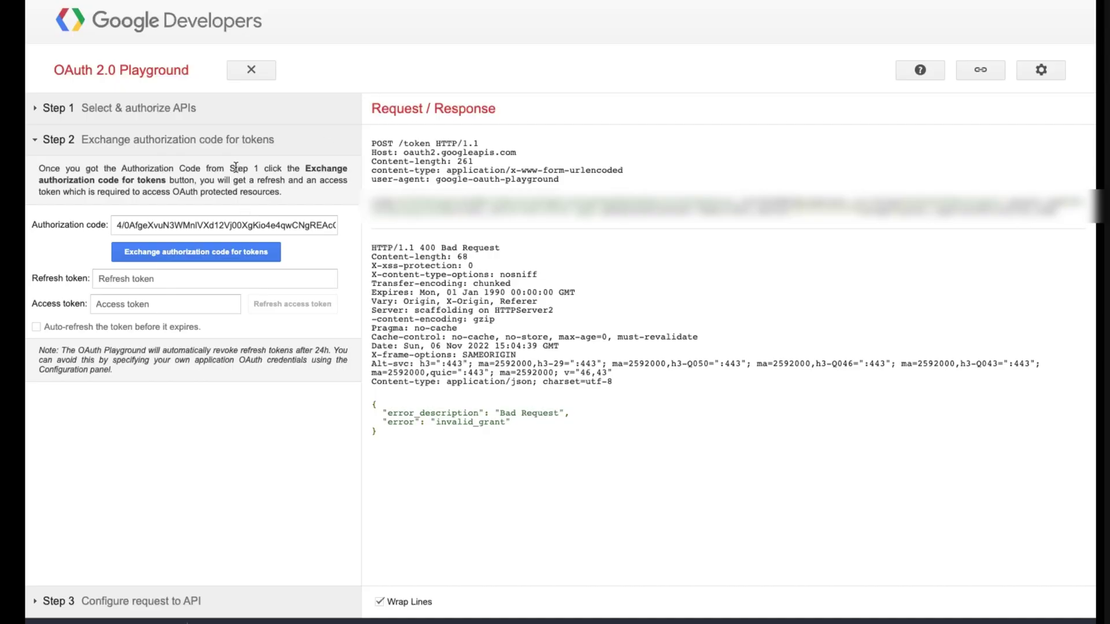
Step: Expand Step 1 'Select & authorize APIs' and scroll down and back through its scopes
left_click(87, 110)
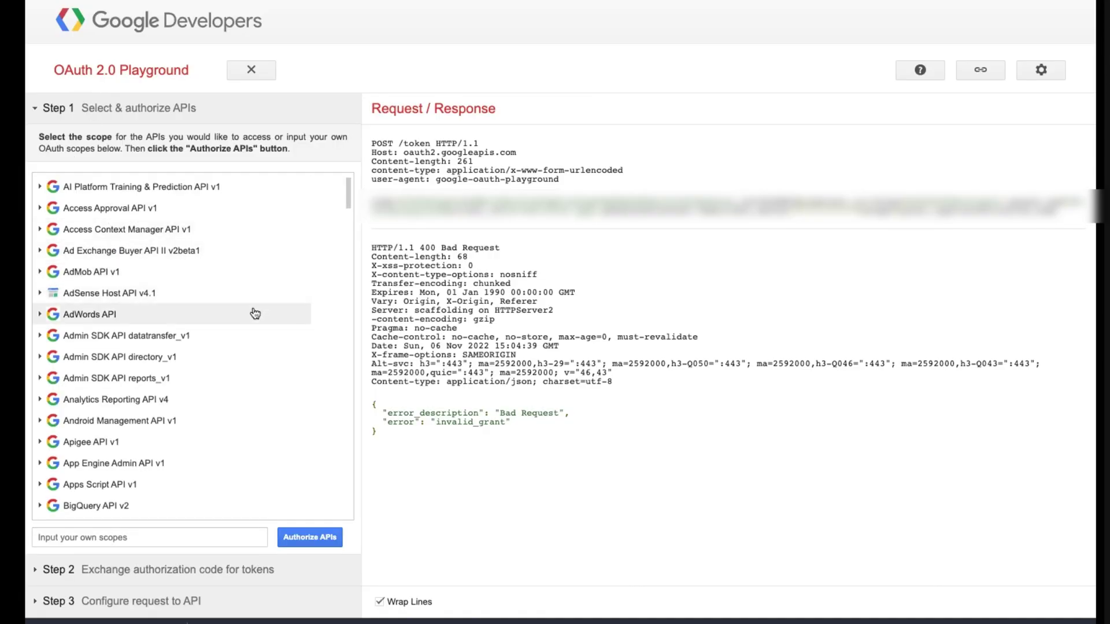
scroll(256, 305, "down", 10)
scroll(243, 330, "down", 15)
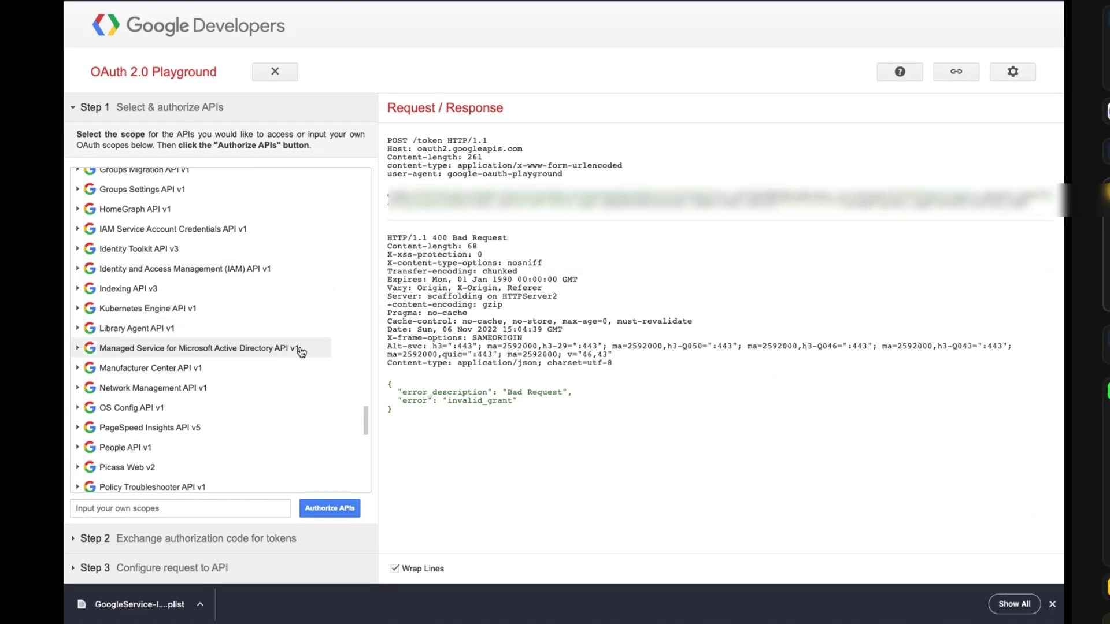
scroll(301, 352, "down", 10)
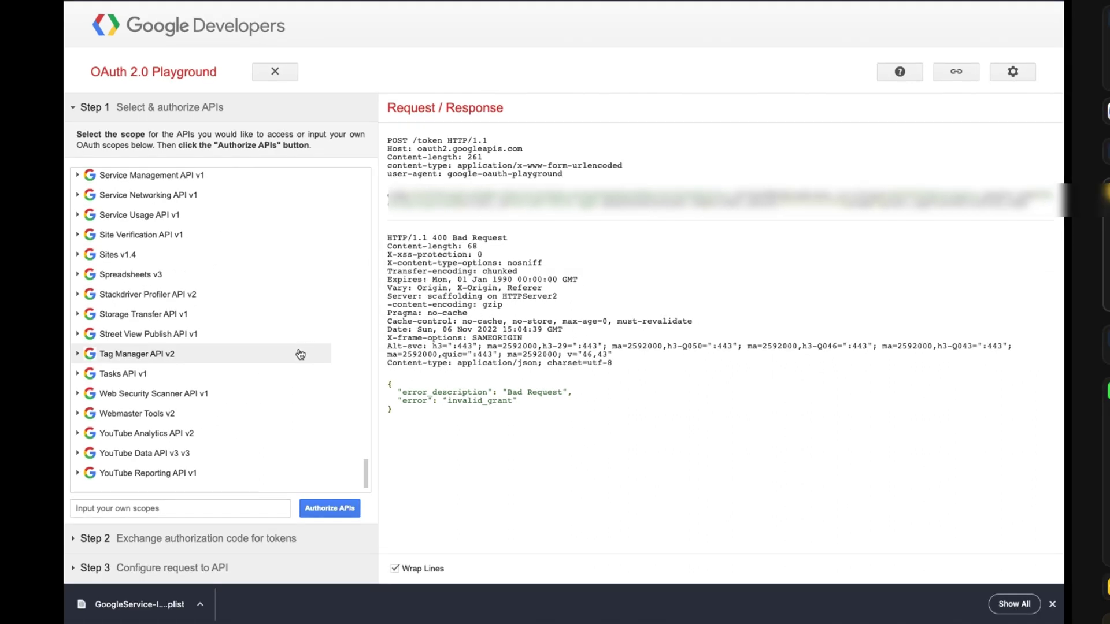
scroll(301, 353, "up", 10)
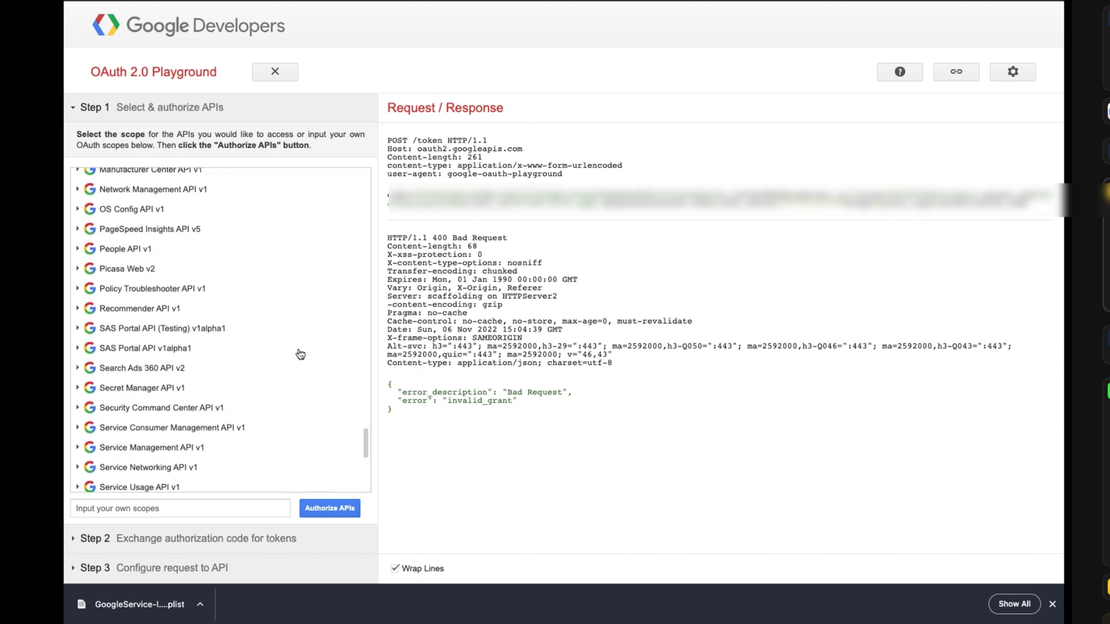
scroll(300, 353, "up", 5)
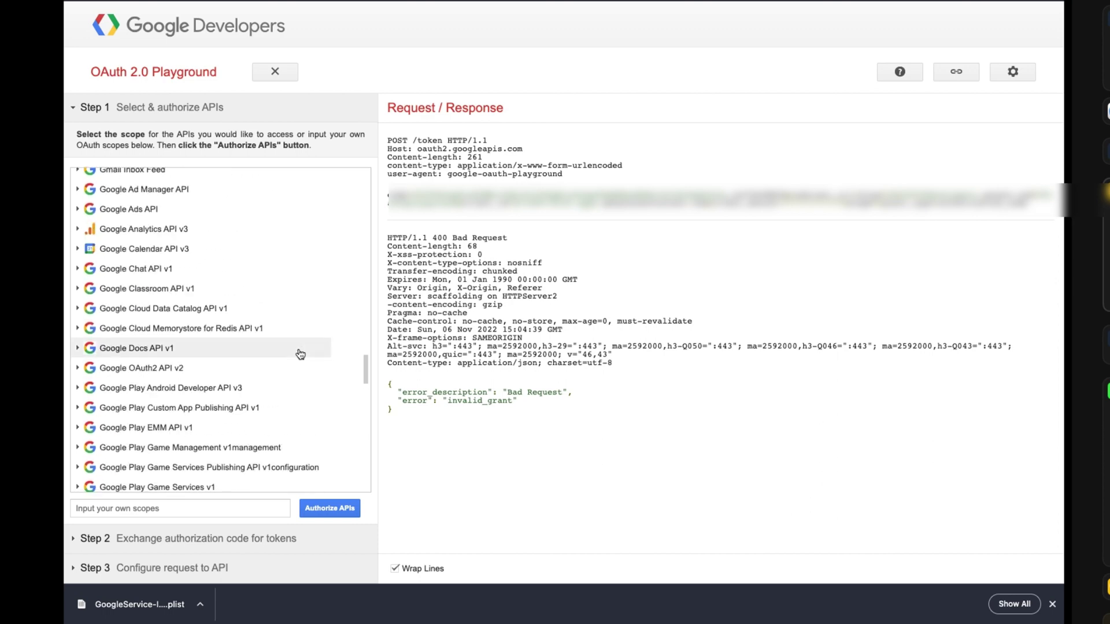
scroll(300, 353, "up", 5)
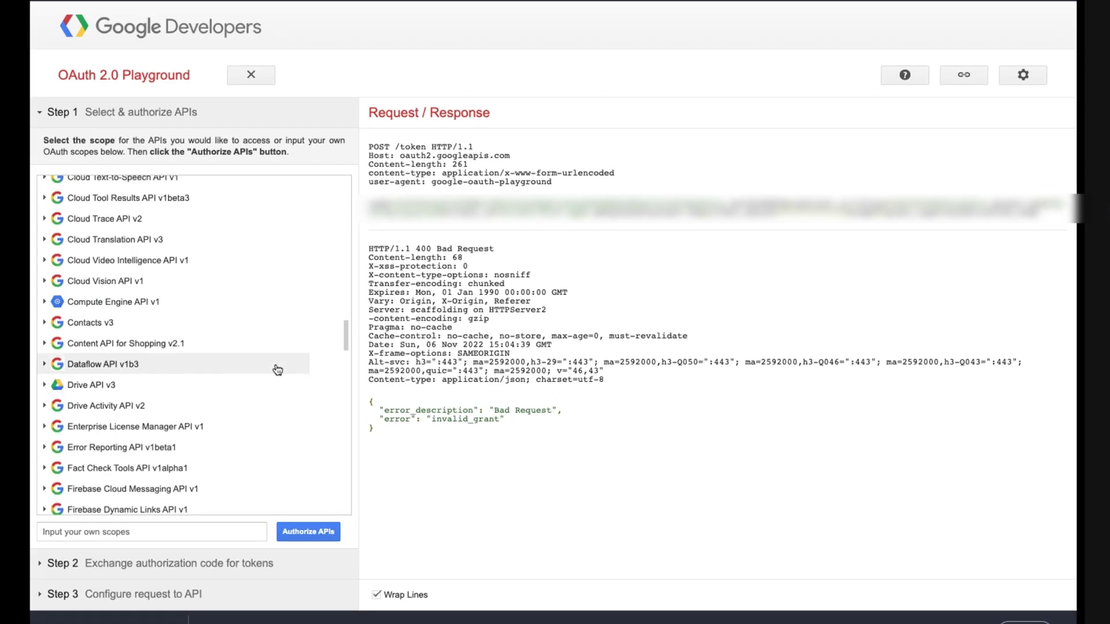
scroll(278, 370, "up", 15)
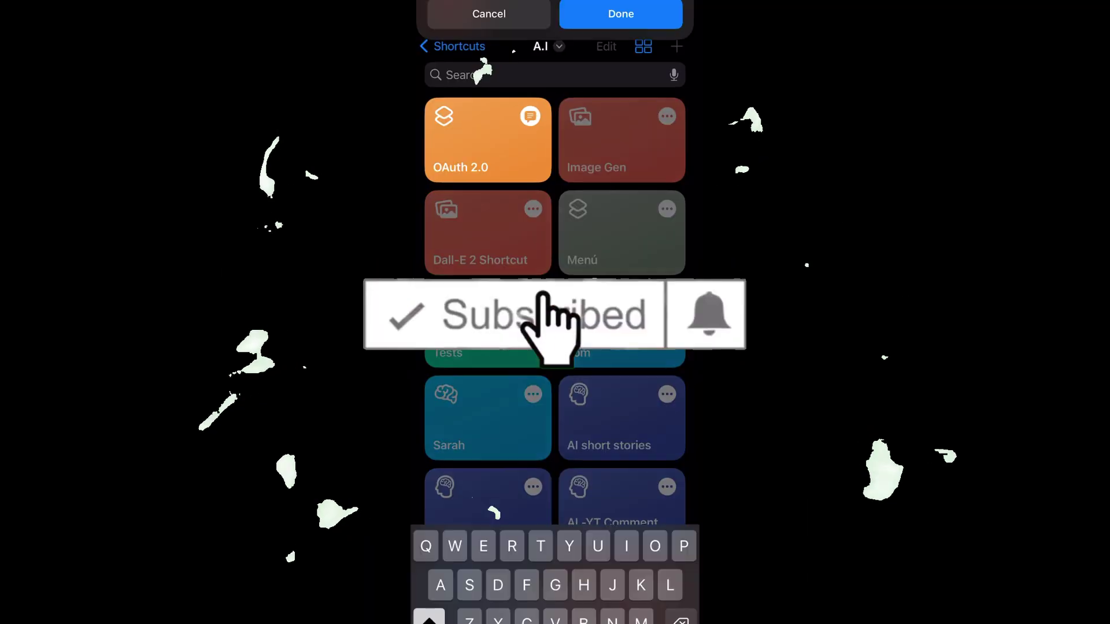
Step: Enter title 'This a a test 2' and content 'Exciting presess we are making.', then copy the access token
type("This a a test 2")
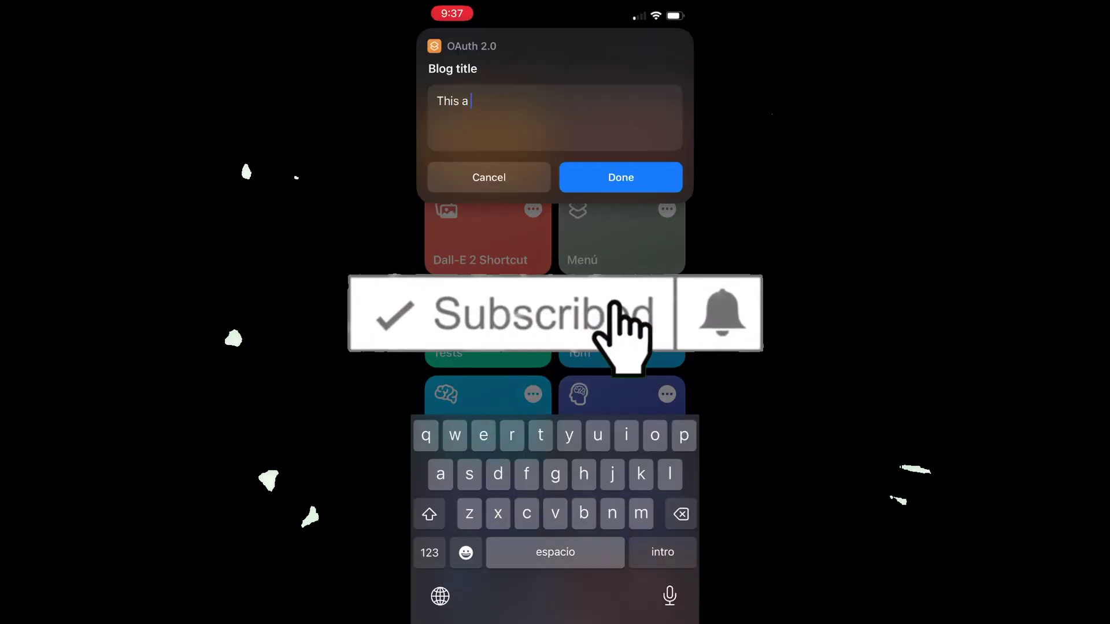
left_click(621, 178)
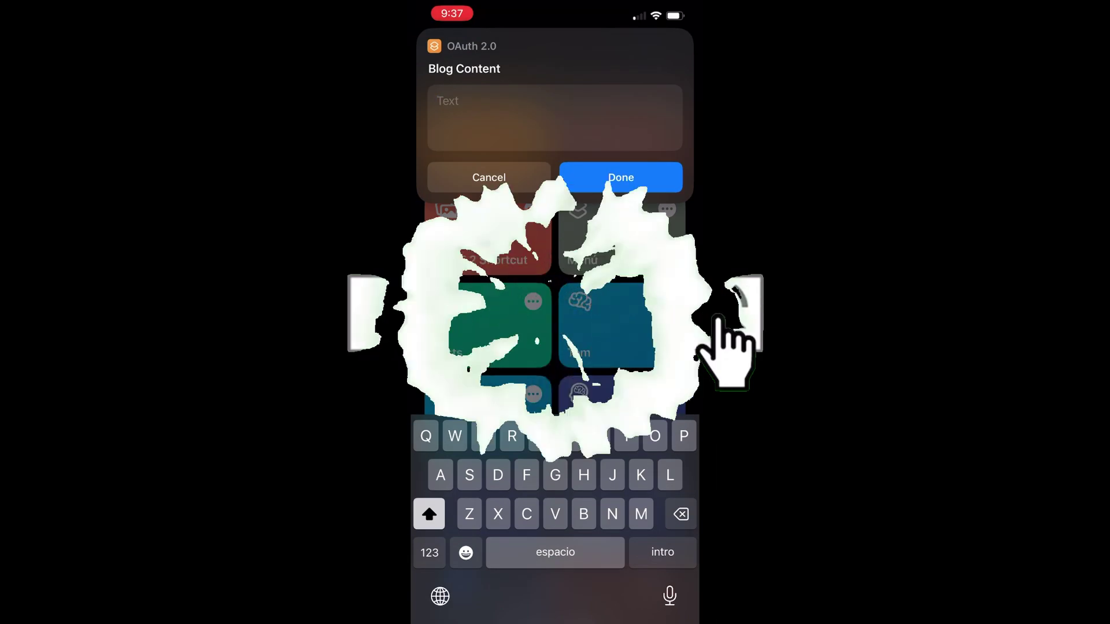
type("Exciting presess we are making.")
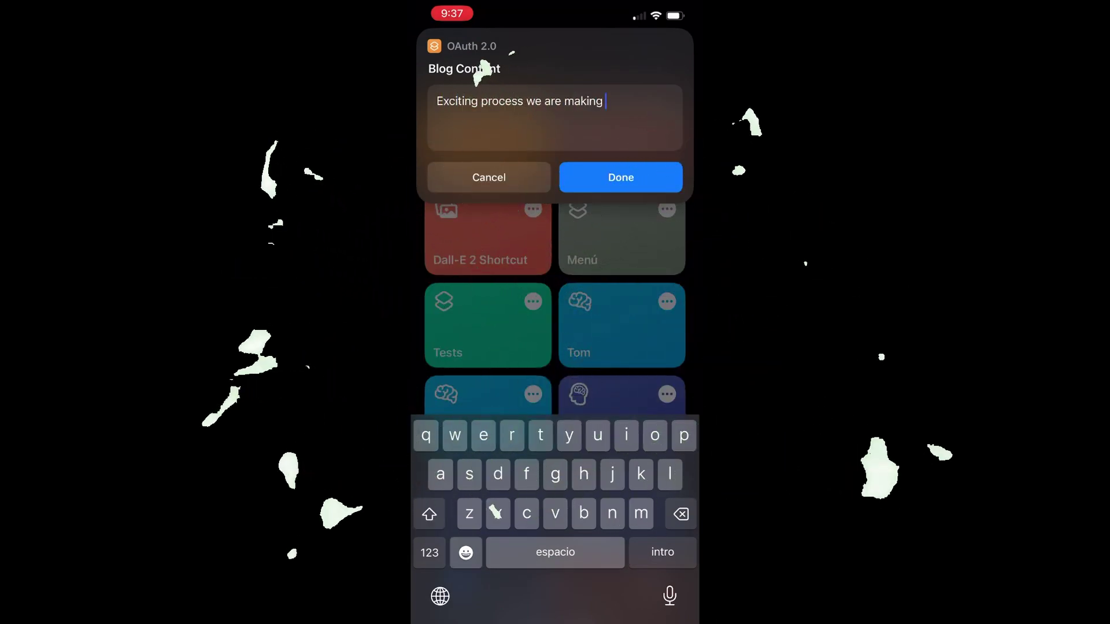
left_click(621, 177)
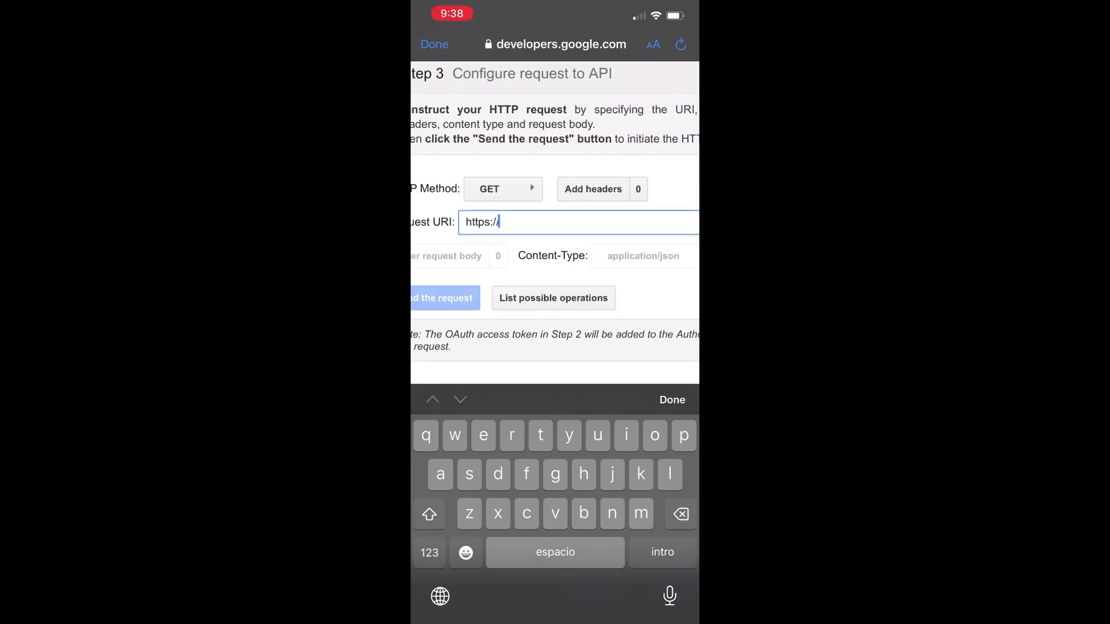
left_click(498, 222)
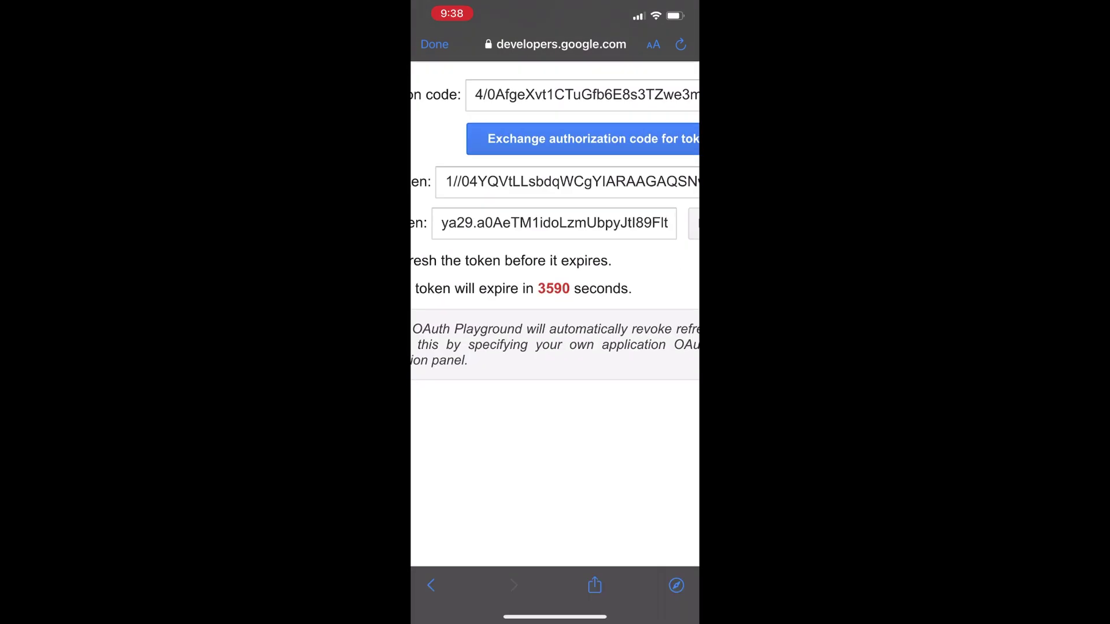
double_click(555, 222)
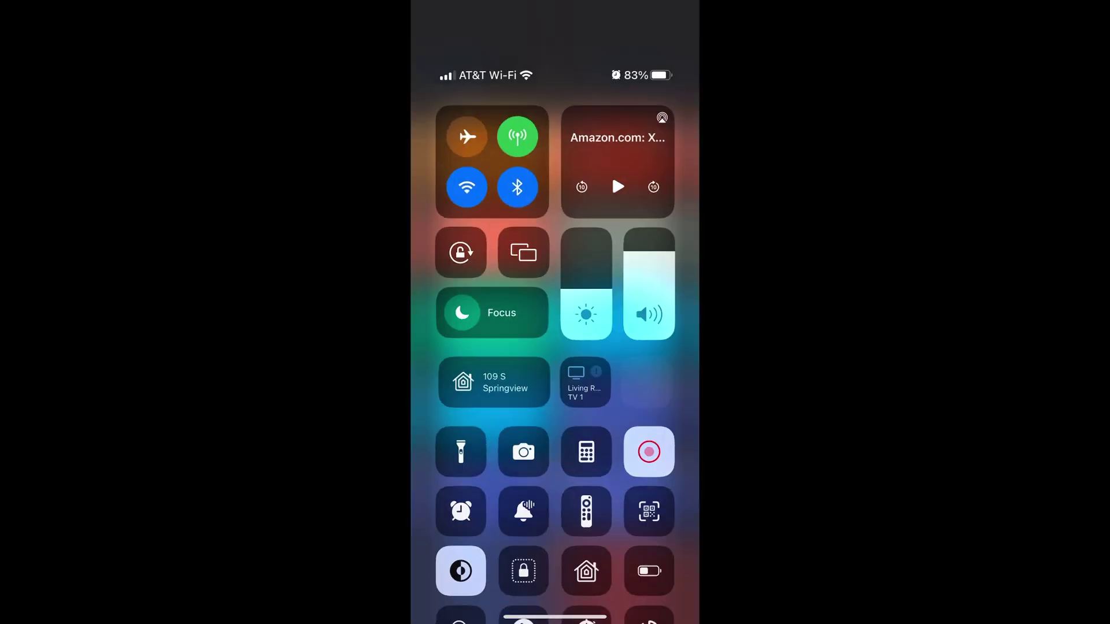